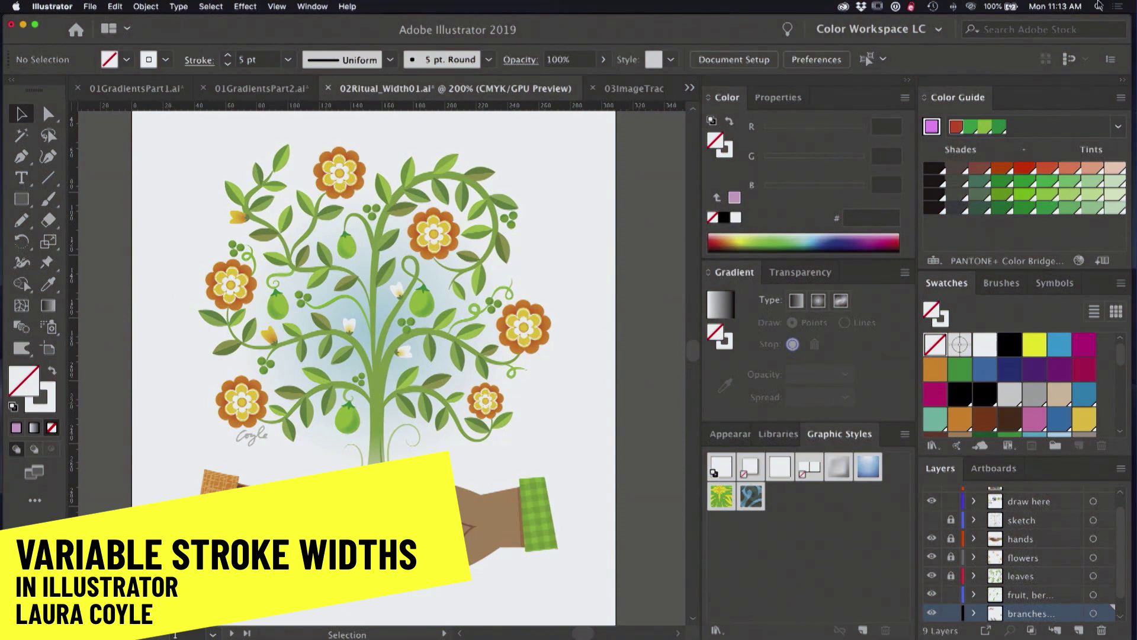
Open the workspace switcher's dropdown of saved workspaces
click(939, 31)
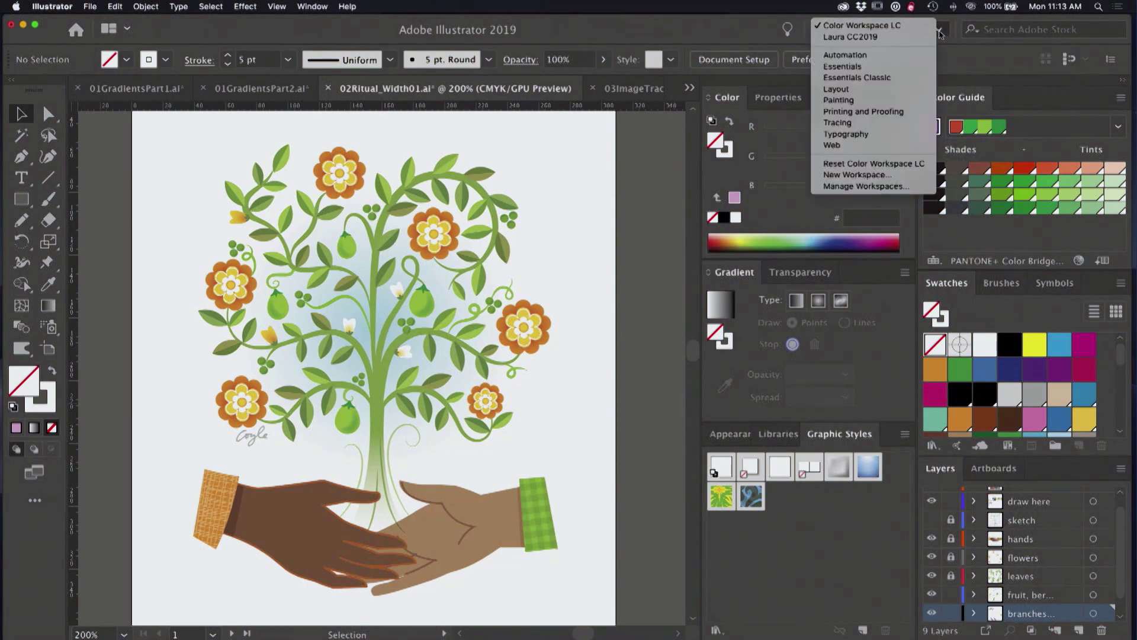
Switch to the custom workspace, browse the Stroke panel's width profiles, and select a curved vine
click(892, 38)
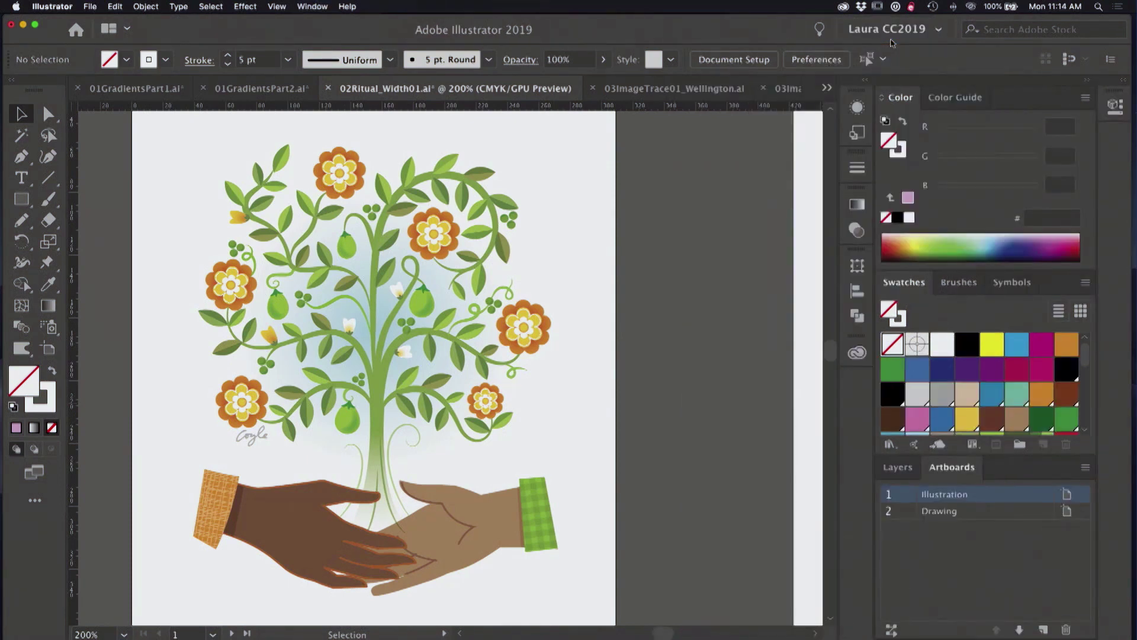
click(860, 171)
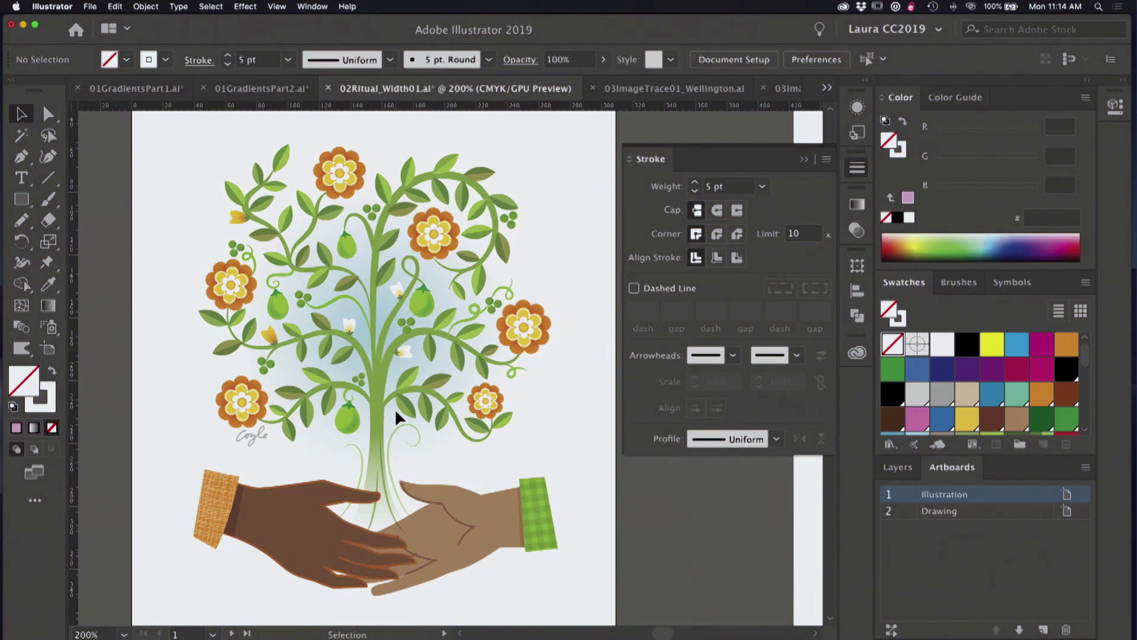
click(775, 439)
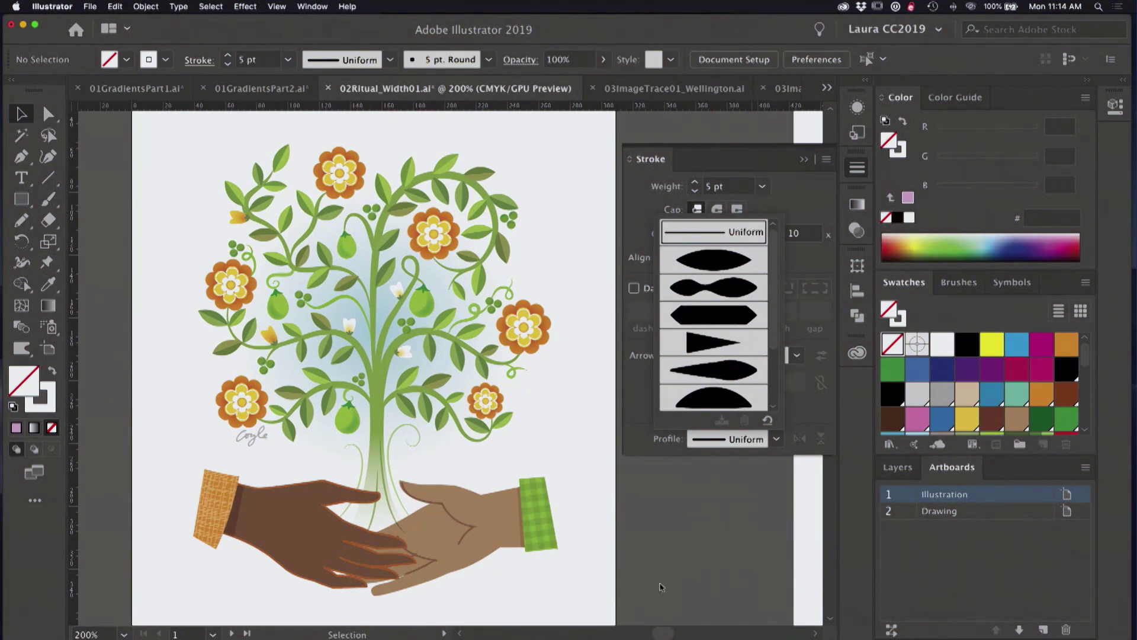
click(706, 551)
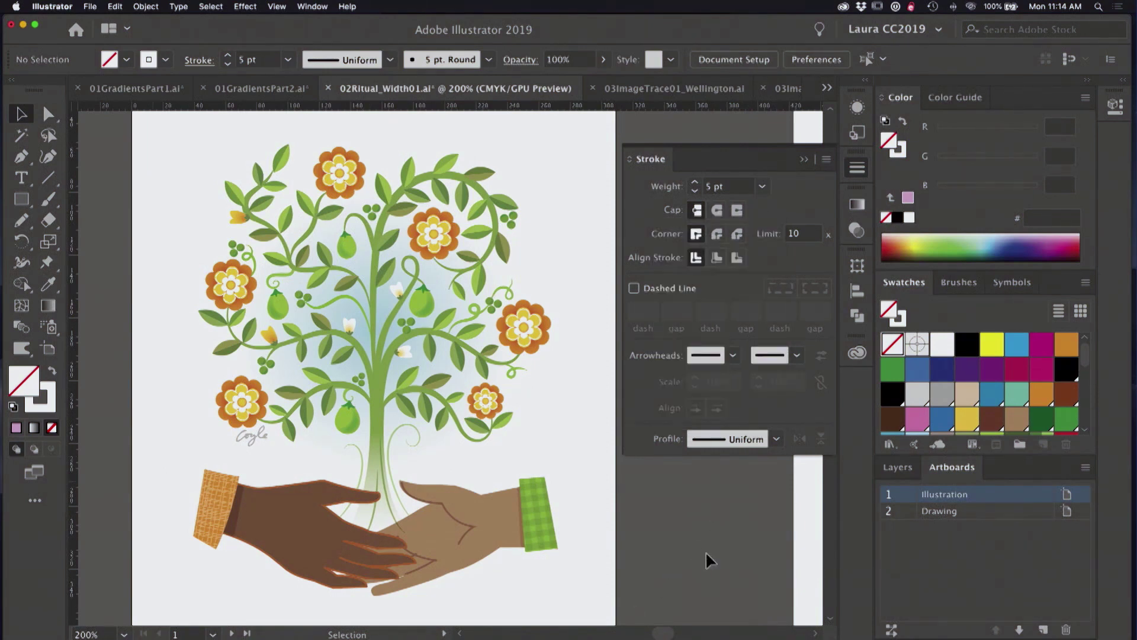
click(805, 160)
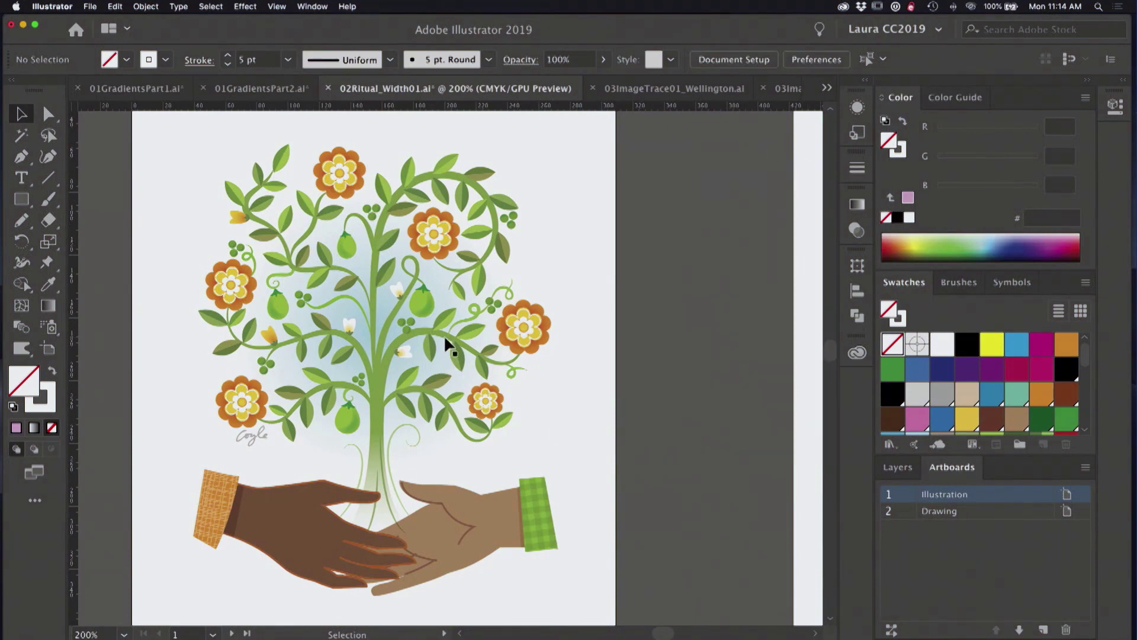
click(416, 340)
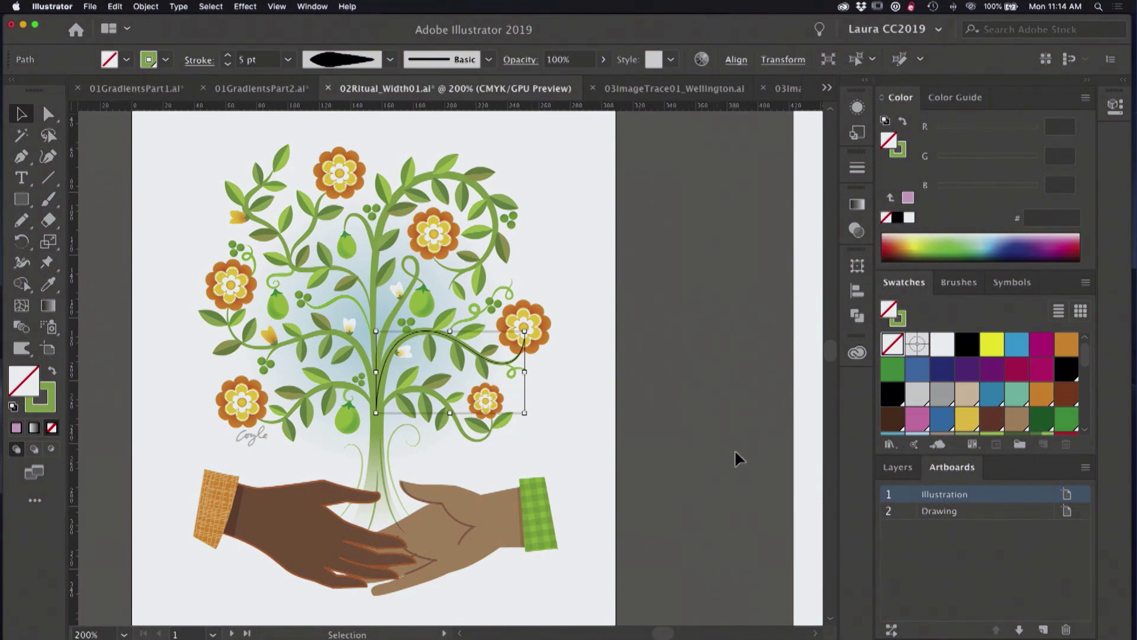
On artboard 2, show the sketch layer, target the draw here layer, and pick the Pencil
drag(764, 424, 209, 409)
click(893, 468)
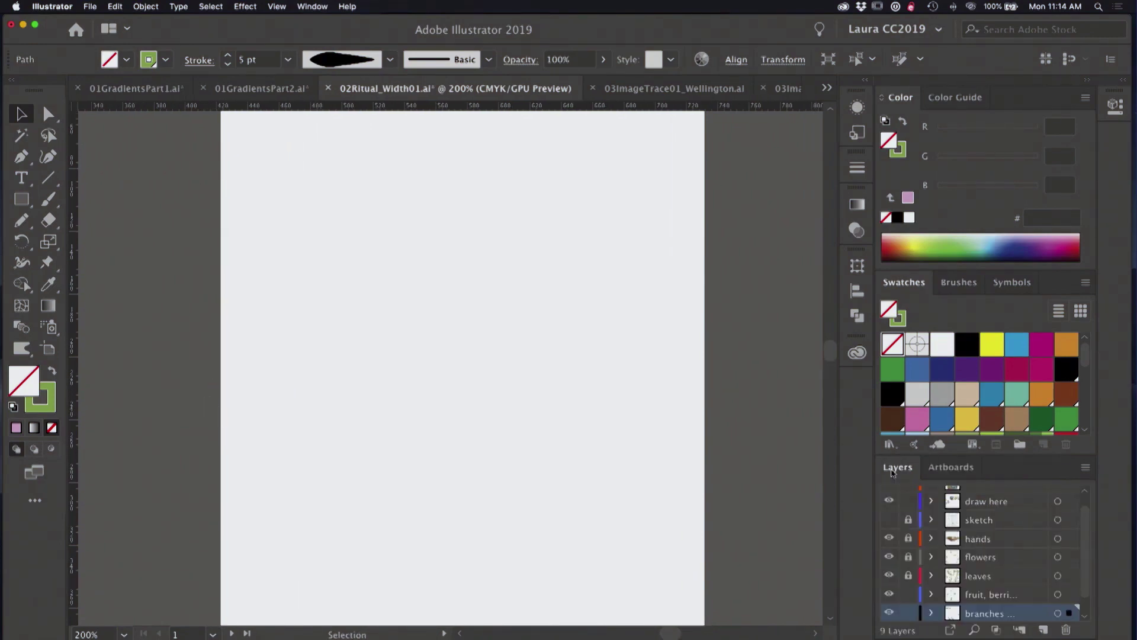
click(889, 520)
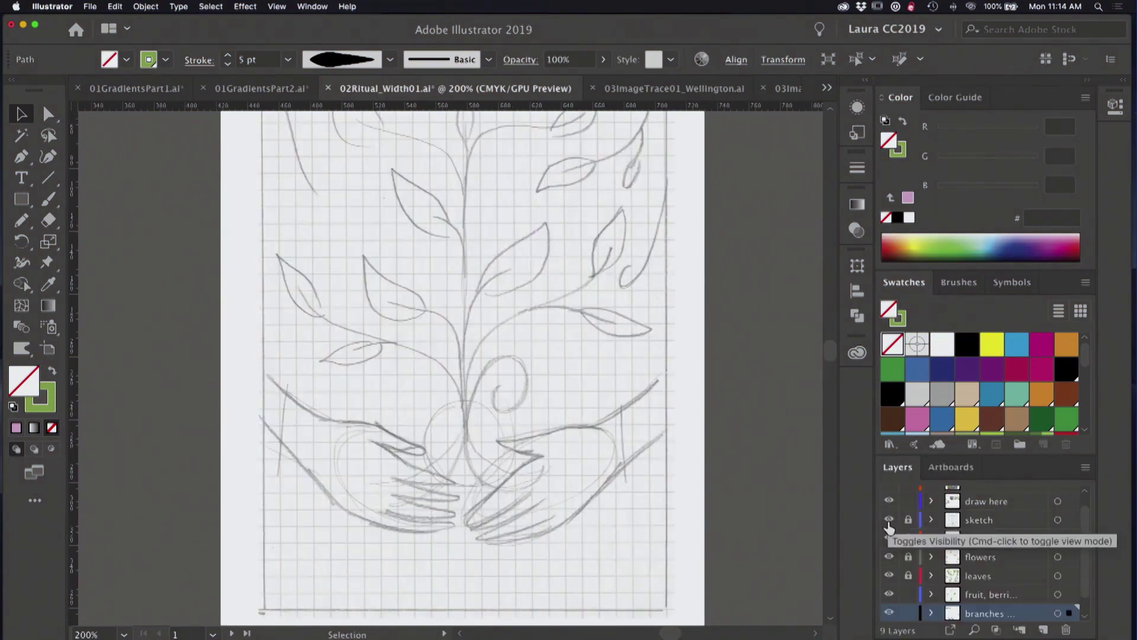
click(1026, 503)
scroll(620, 388, up, 3)
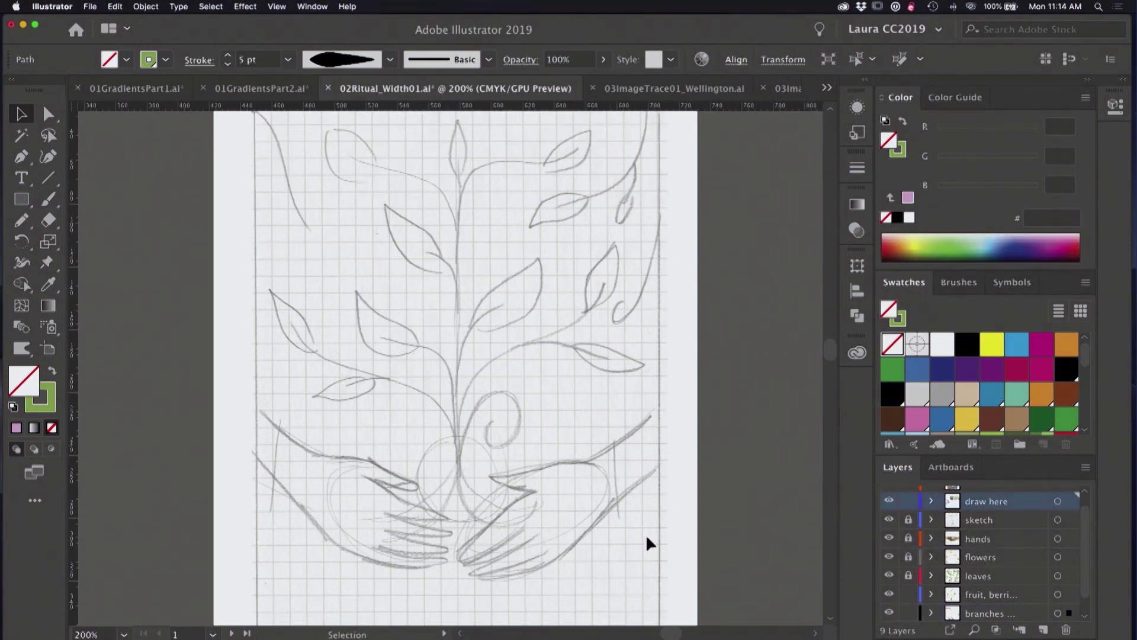
click(22, 220)
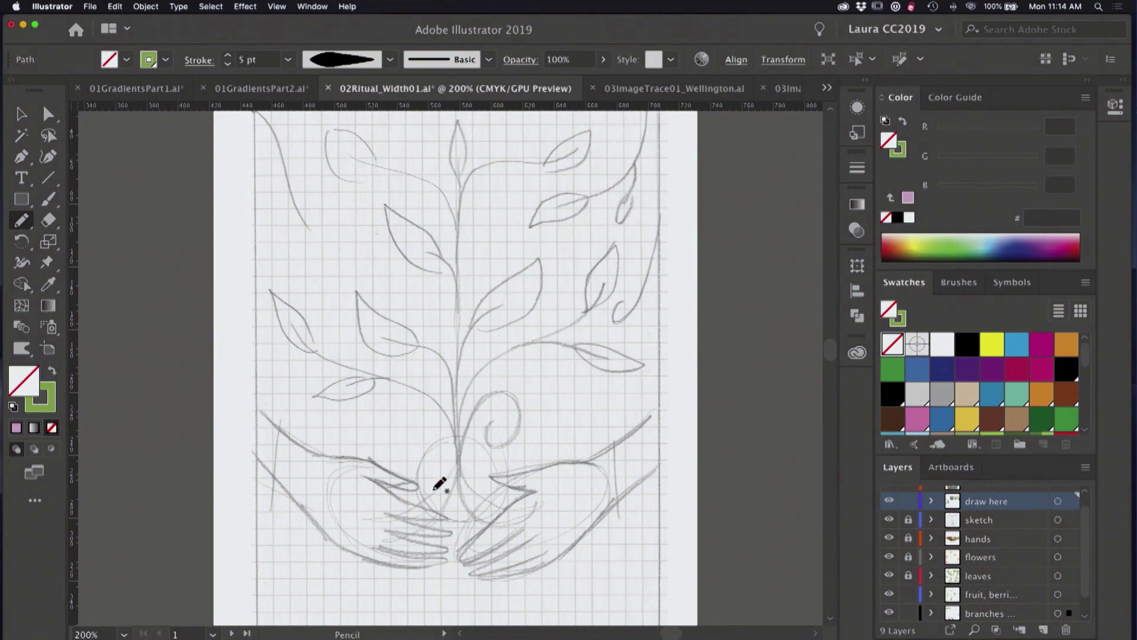
Draw pencil strokes up the sketch's main stem and from the upper leaf toward it
mouse_move(460, 471)
mouse_down()
mouse_move(460, 409)
mouse_move(482, 372)
mouse_move(521, 358)
mouse_move(609, 356)
mouse_up()
mouse_move(609, 261)
mouse_down()
mouse_move(565, 323)
mouse_move(487, 366)
mouse_move(457, 430)
mouse_up()
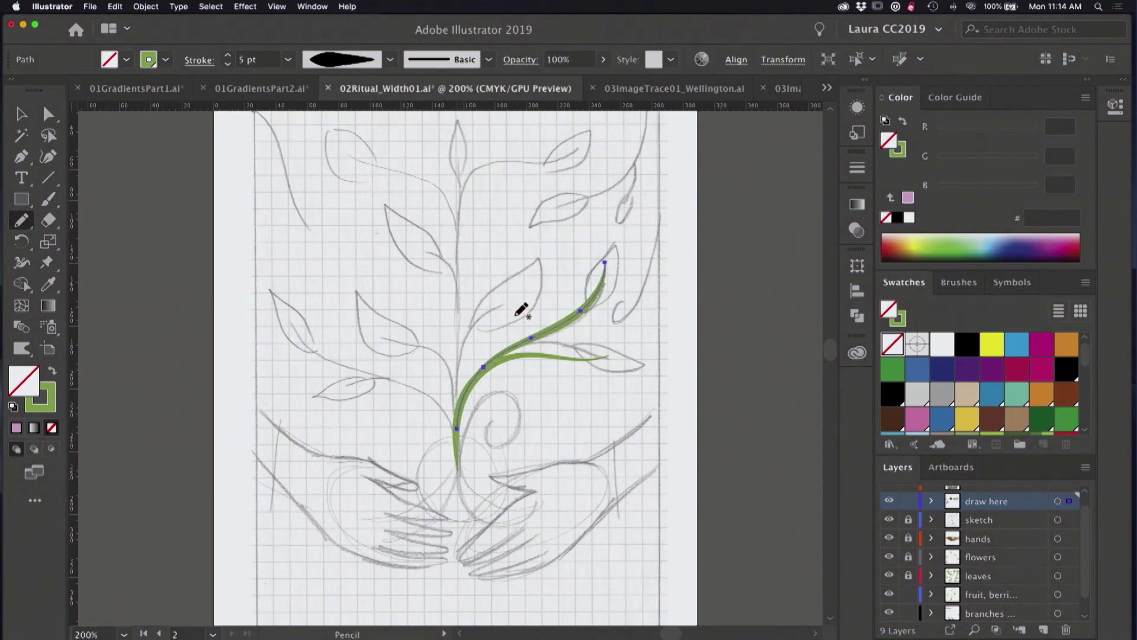
mouse_move(517, 290)
mouse_down()
mouse_move(462, 335)
mouse_move(457, 446)
mouse_up()
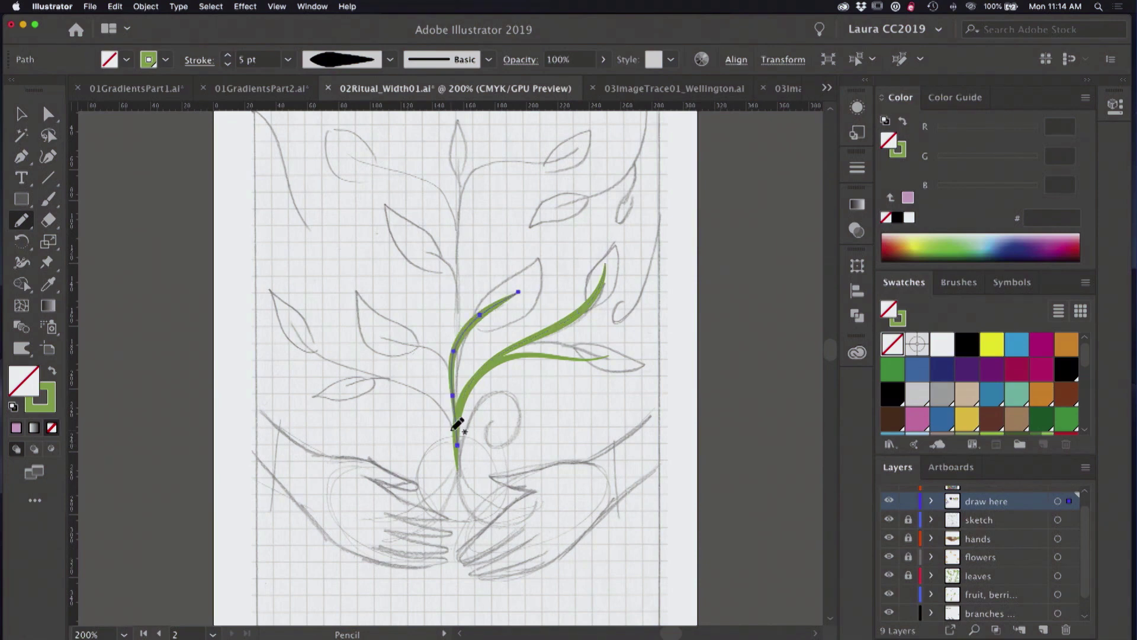
super+click(613, 111)
Delete the unwanted thin stem, redraw it from the upper leaf down, and deselect
super+click(471, 319)
key(Delete)
mouse_move(519, 289)
mouse_down()
mouse_move(472, 333)
mouse_move(459, 464)
mouse_up()
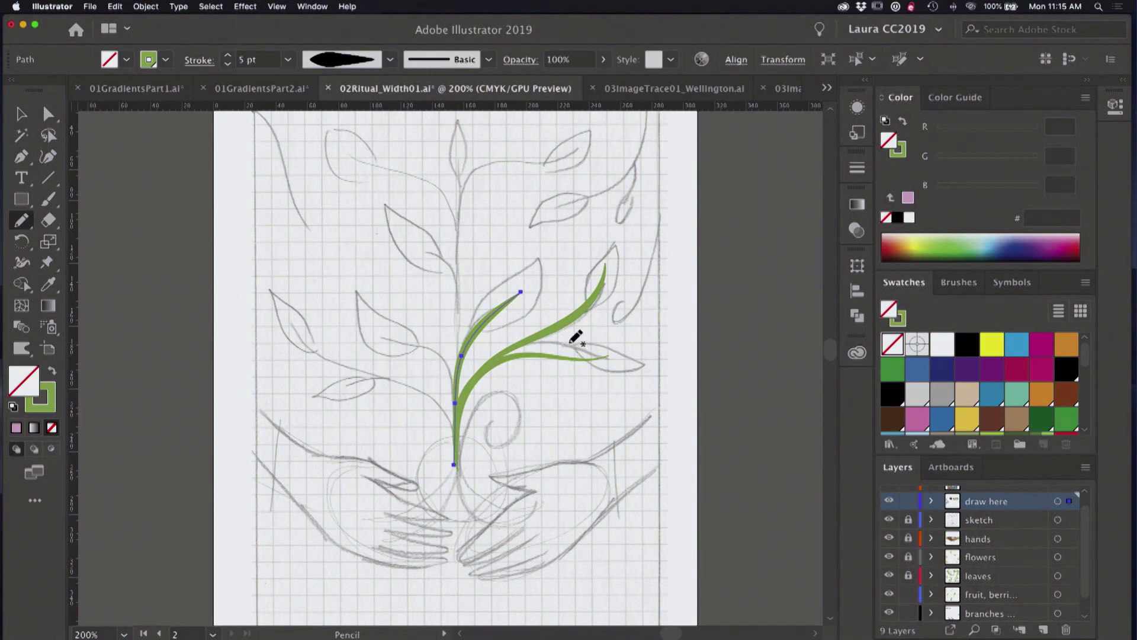
key(super+shift+a)
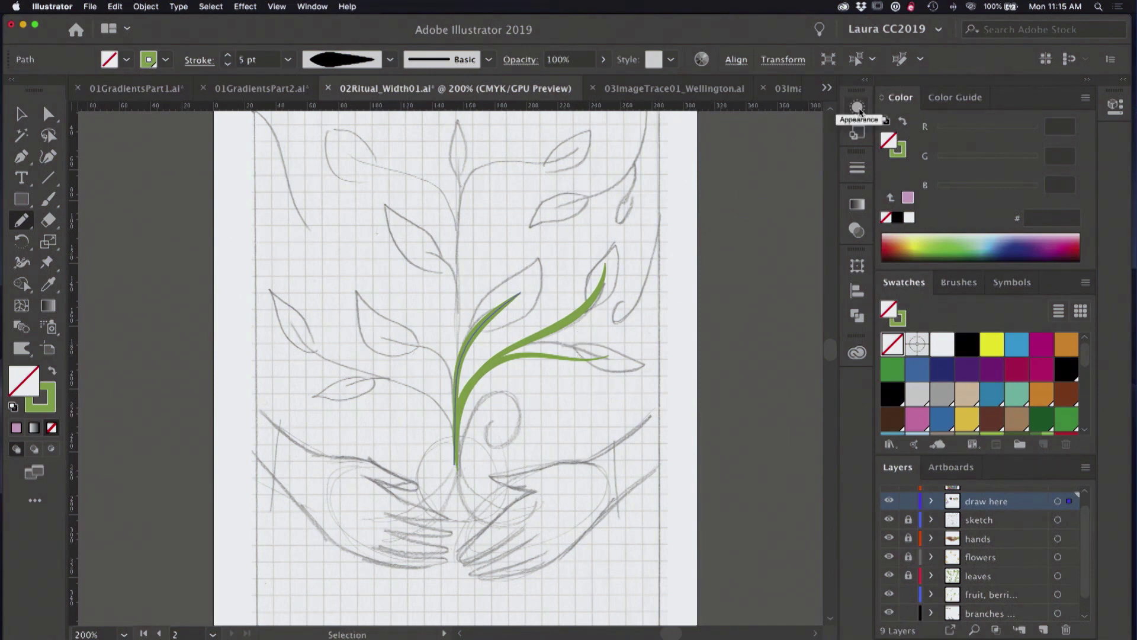
Toggle New Art Has Basic Appearance in the Appearance panel menu
click(858, 107)
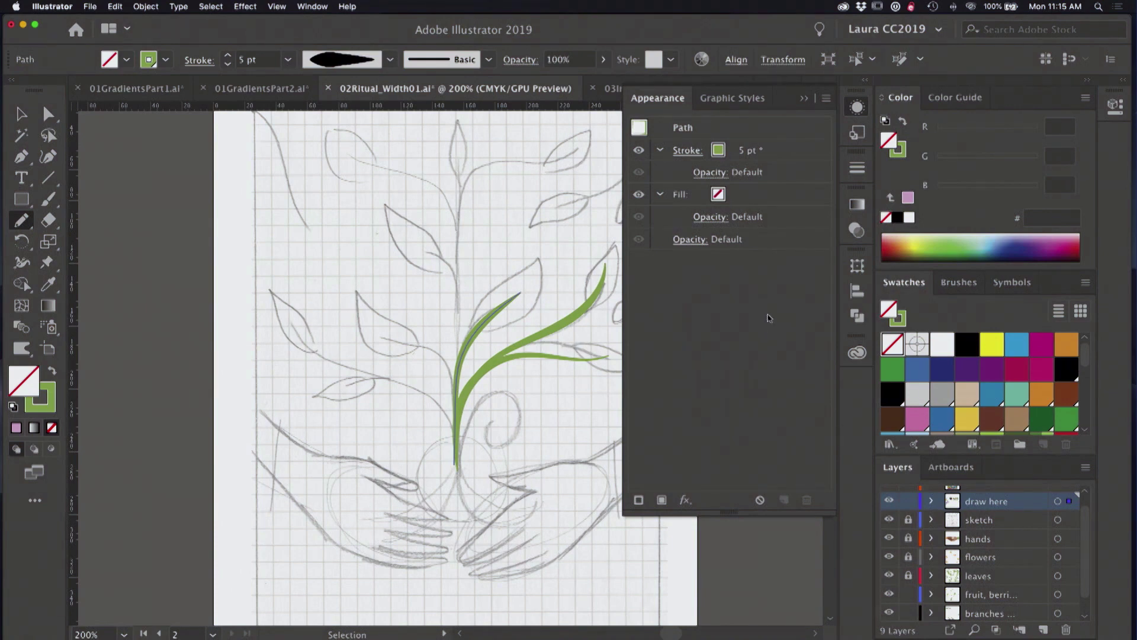
click(827, 100)
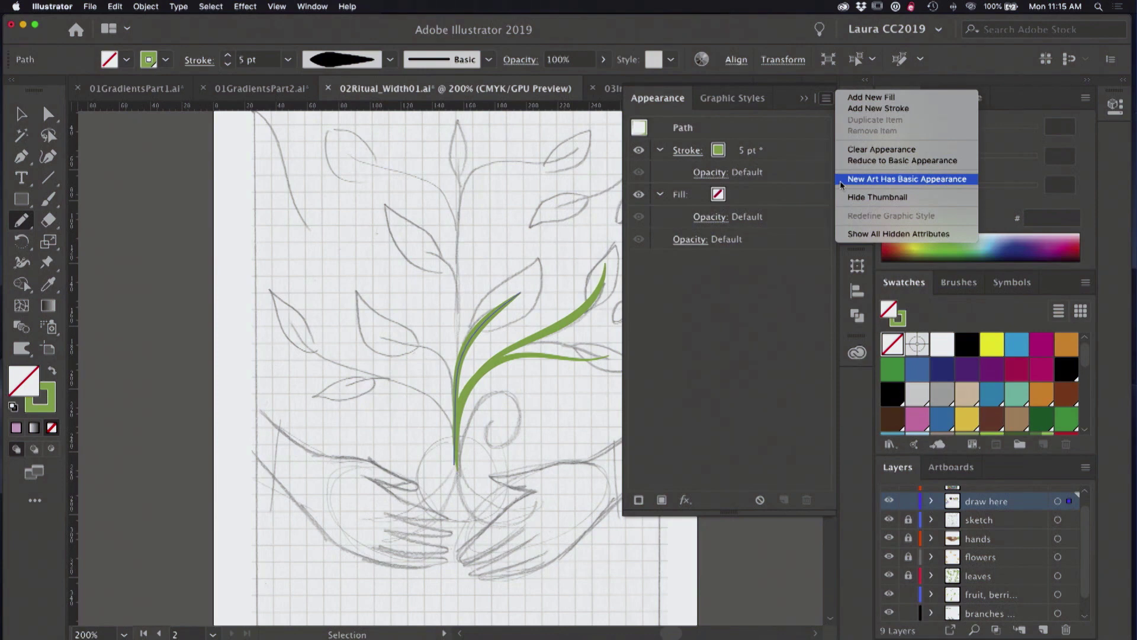
click(930, 179)
click(763, 452)
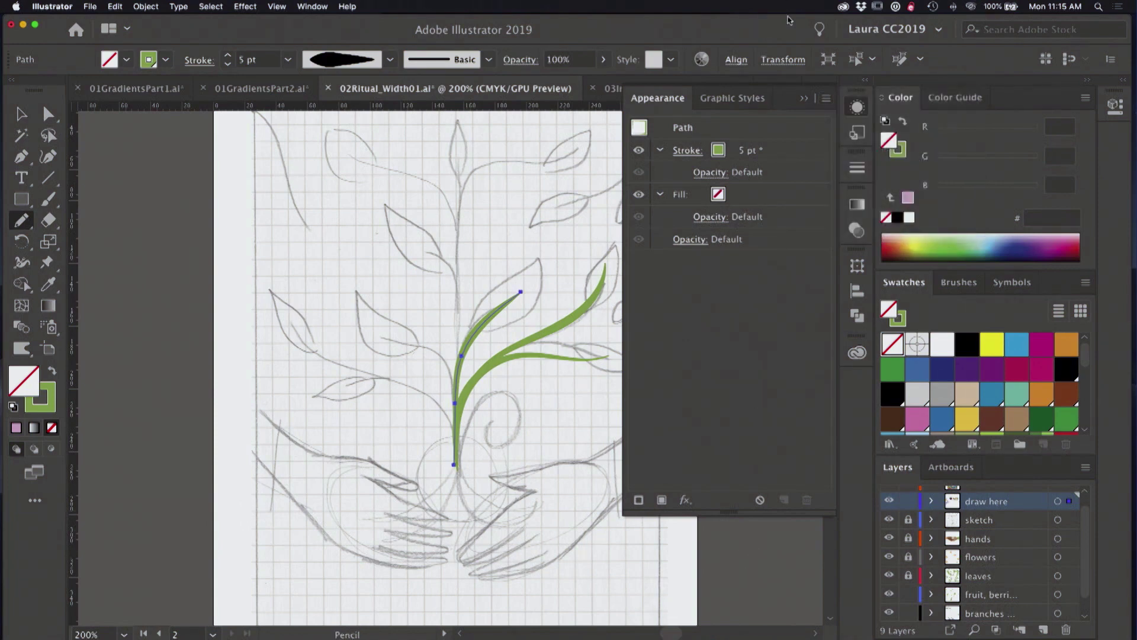
click(804, 102)
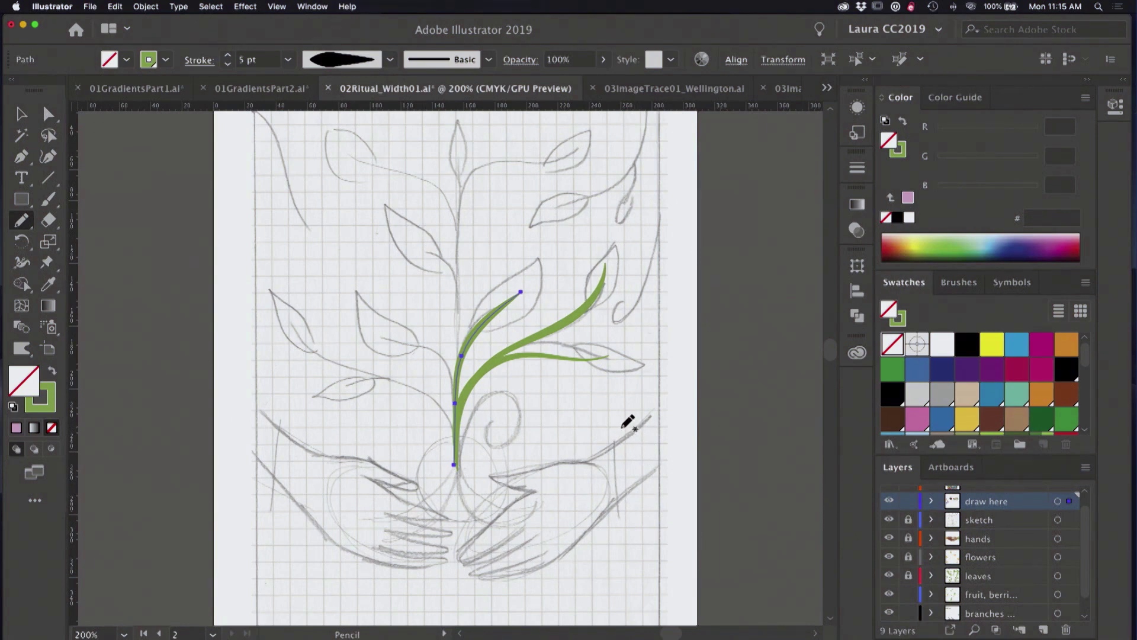
Confirm Pencil options: Smooth fidelity, Keep selected on, Edit selected paths off
double_click(21, 223)
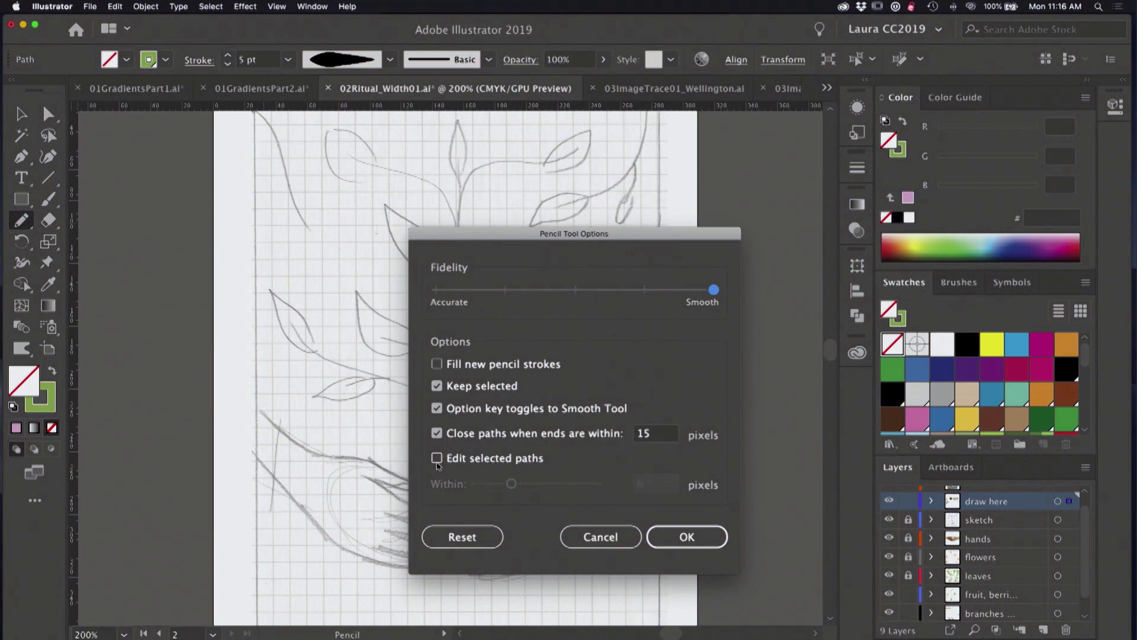
click(686, 539)
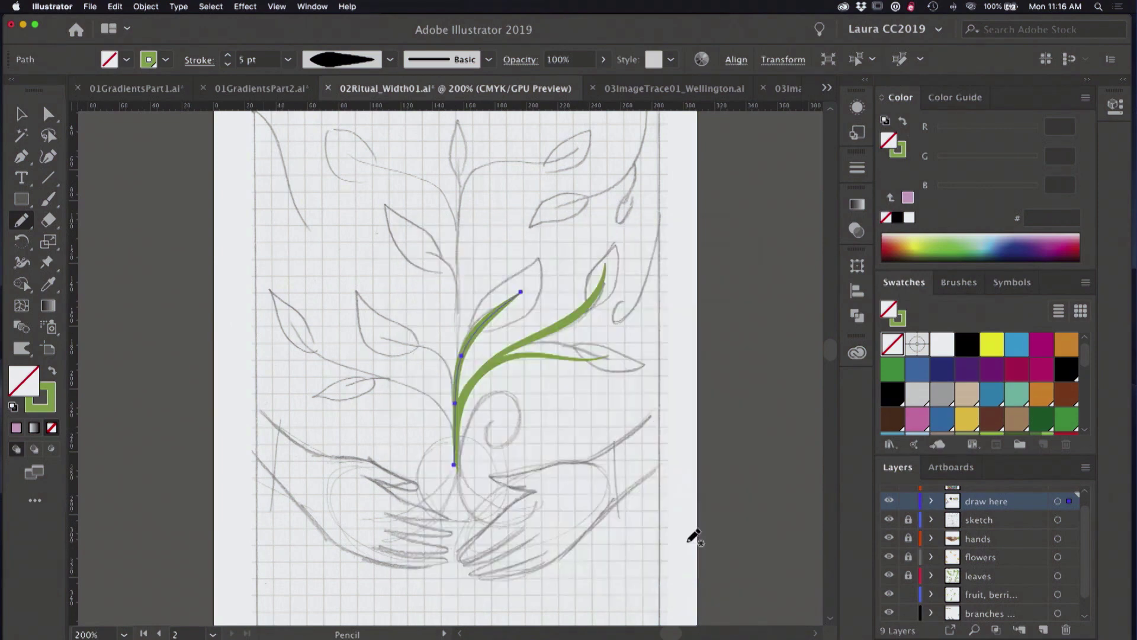
Hide the sketch layer, zoom to 600% on the left stem, and pick the Width tool
click(889, 520)
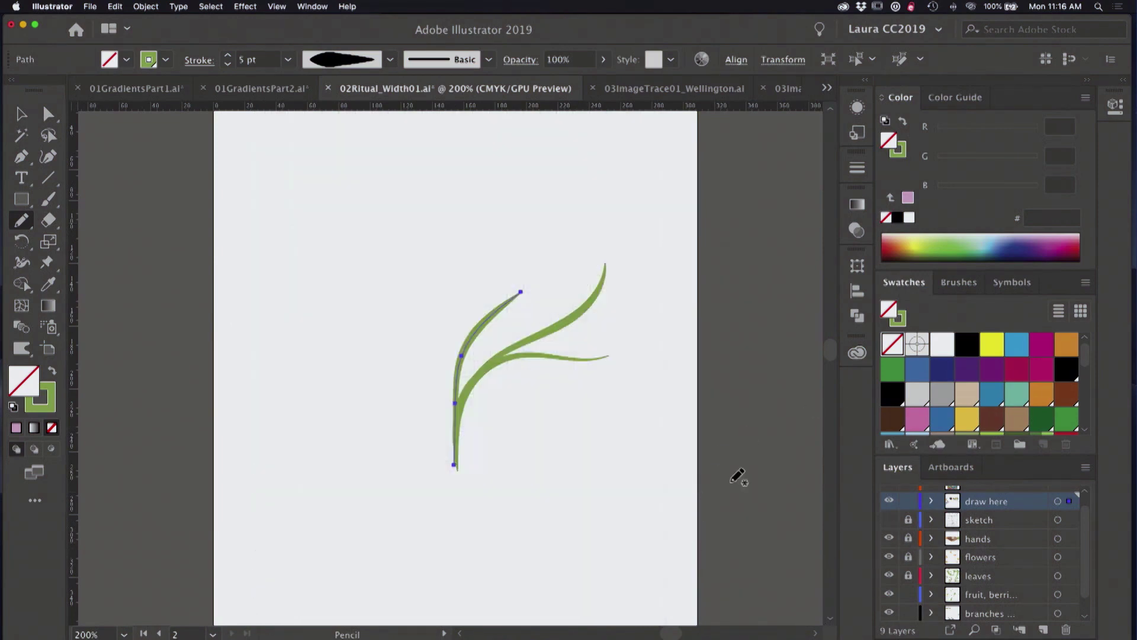
key(super+equal)
key(super+equal)
key(super+equal)
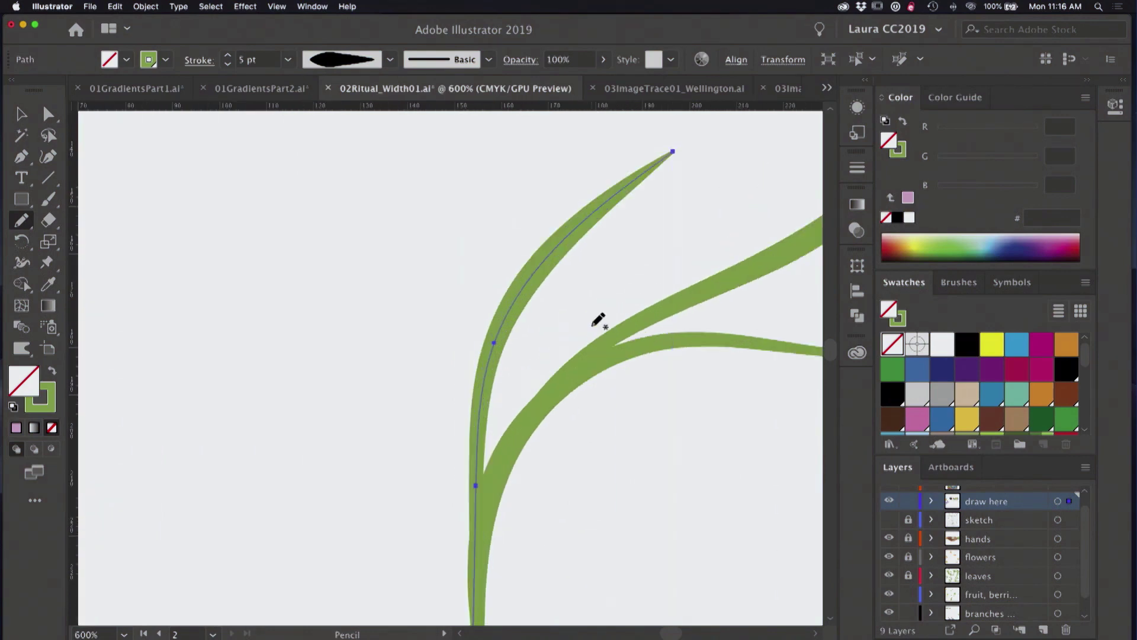
drag(594, 266, 340, 361)
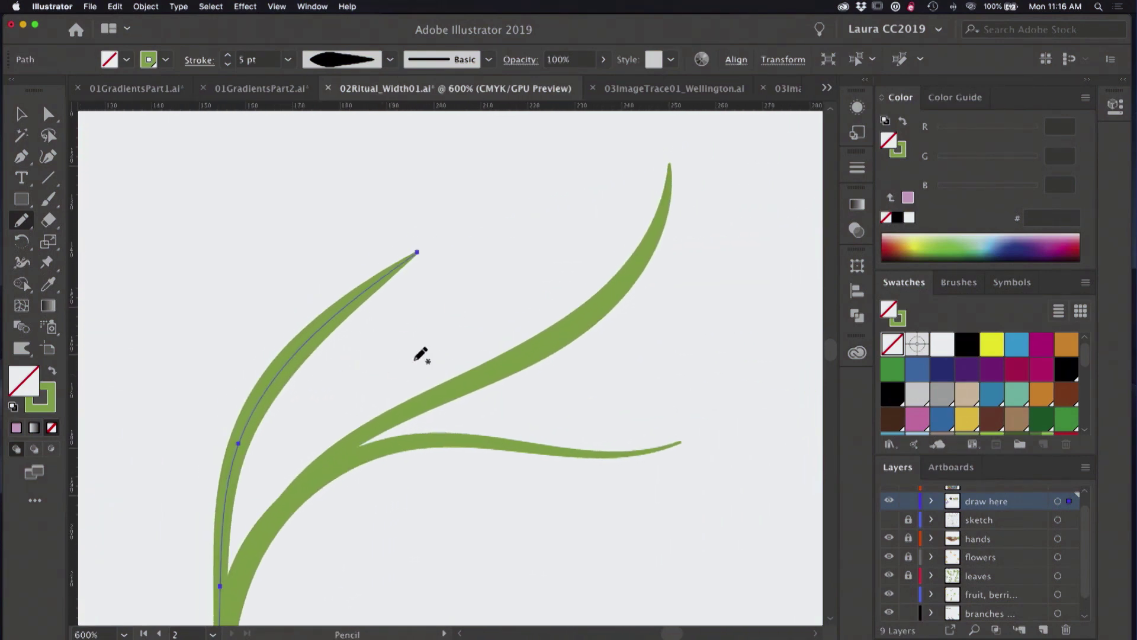
click(22, 263)
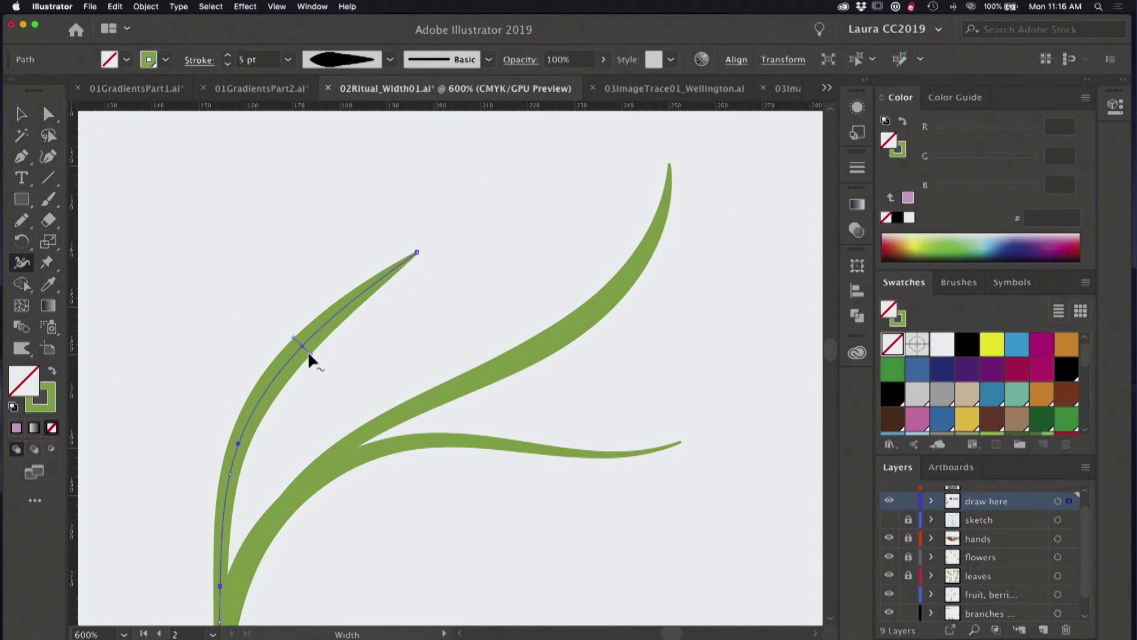
Drag width points to widen the left stem's base into a leaf and taper its top
mouse_move(310, 352)
mouse_down()
mouse_move(337, 386)
mouse_move(325, 369)
mouse_up()
drag(321, 326, 324, 331)
drag(311, 318, 309, 315)
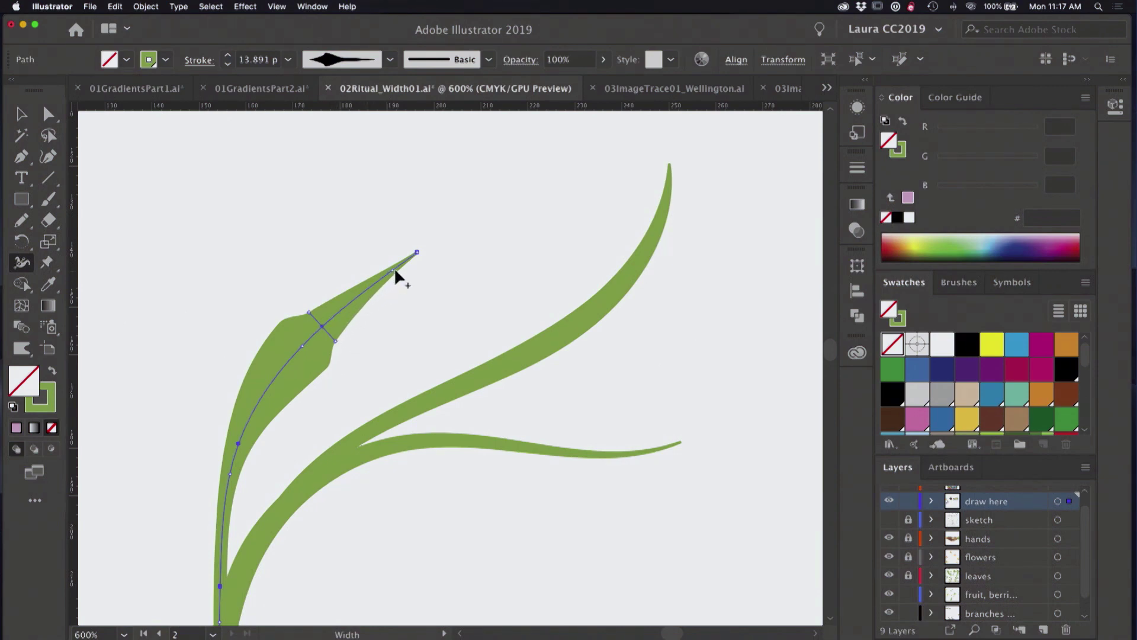
drag(404, 264, 393, 292)
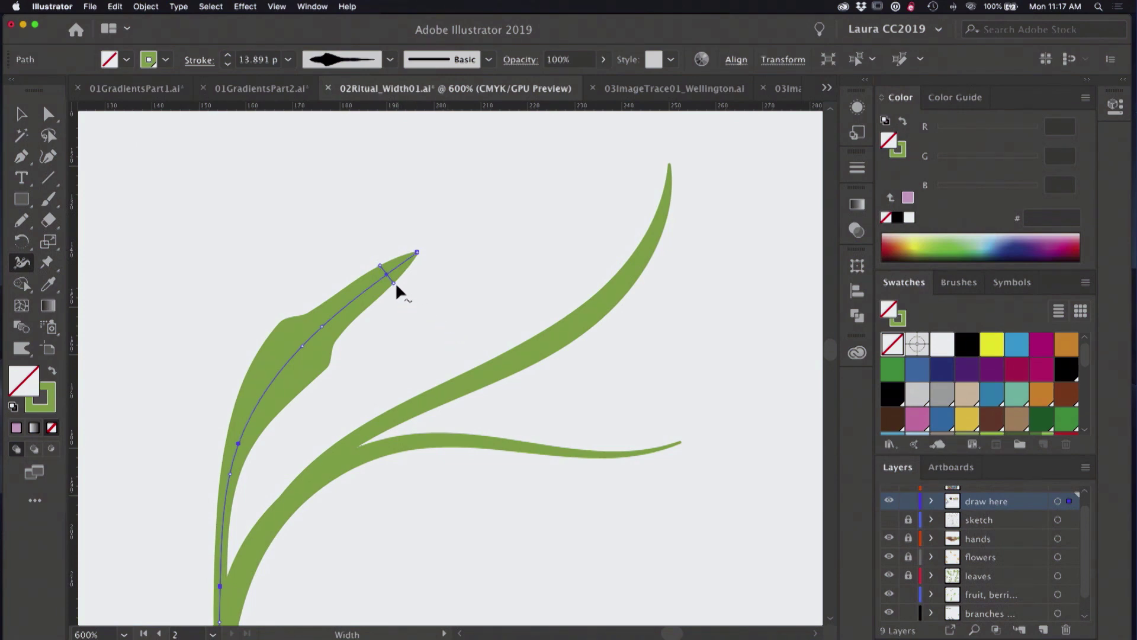
mouse_move(395, 289)
mouse_down()
mouse_move(413, 311)
mouse_move(394, 286)
mouse_up()
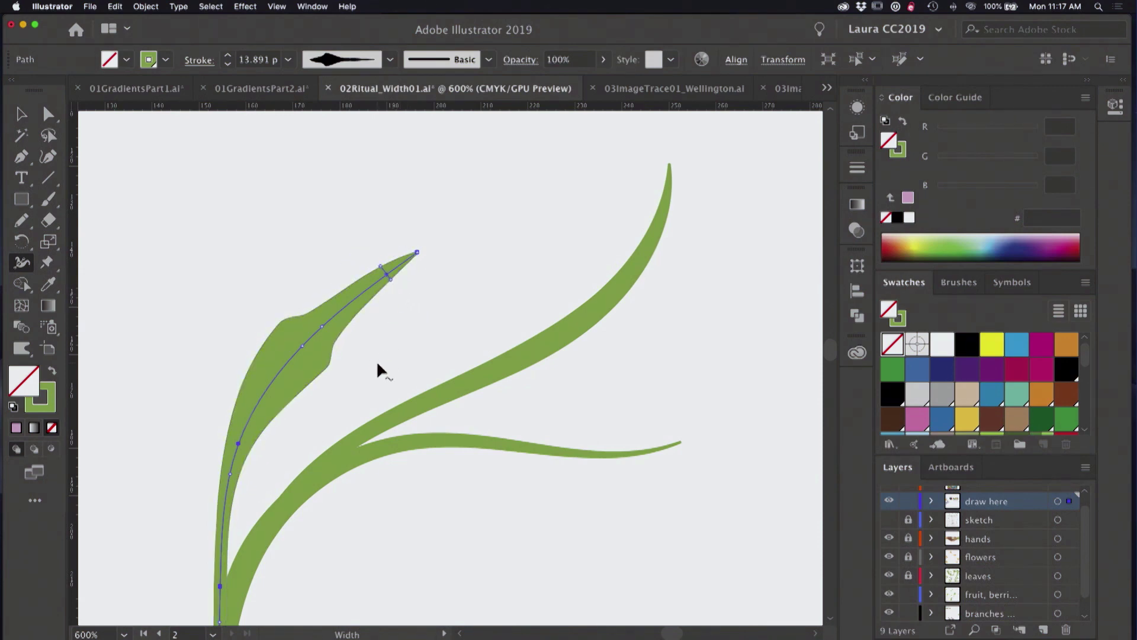
double_click(388, 278)
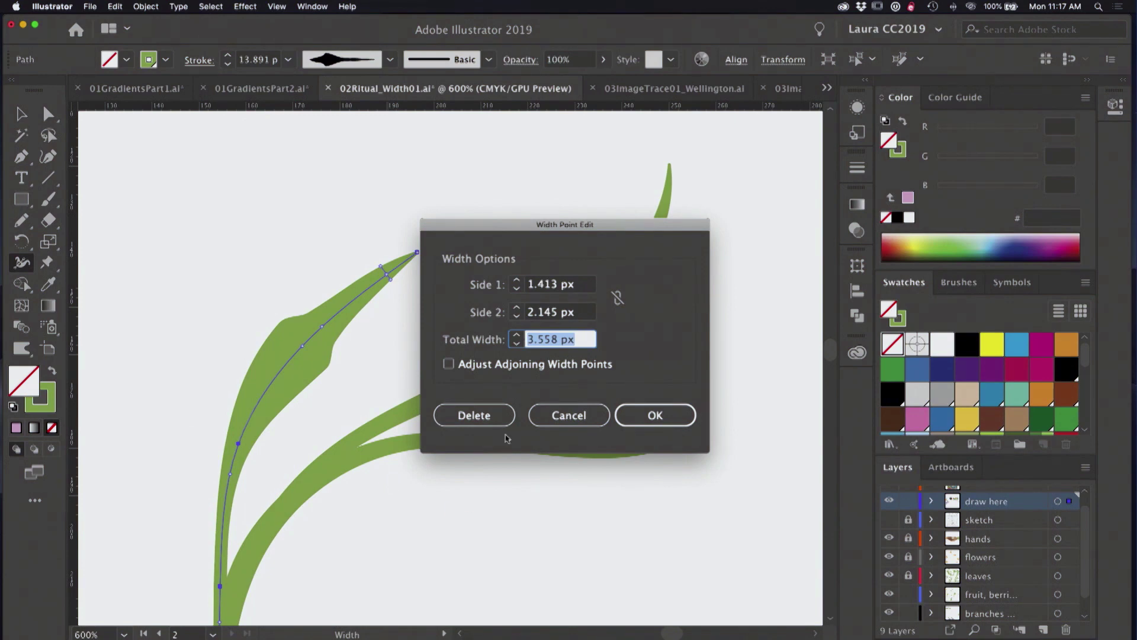
click(565, 416)
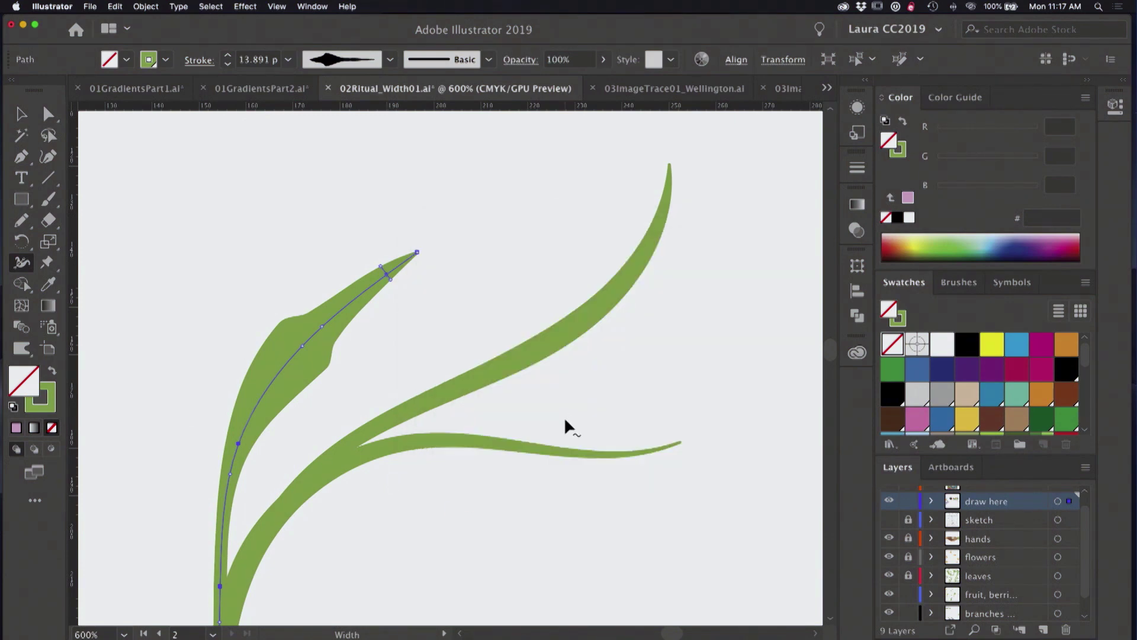
Select the tapered leaf and add its width shape to the Variable Width Profiles
key(v)
click(411, 295)
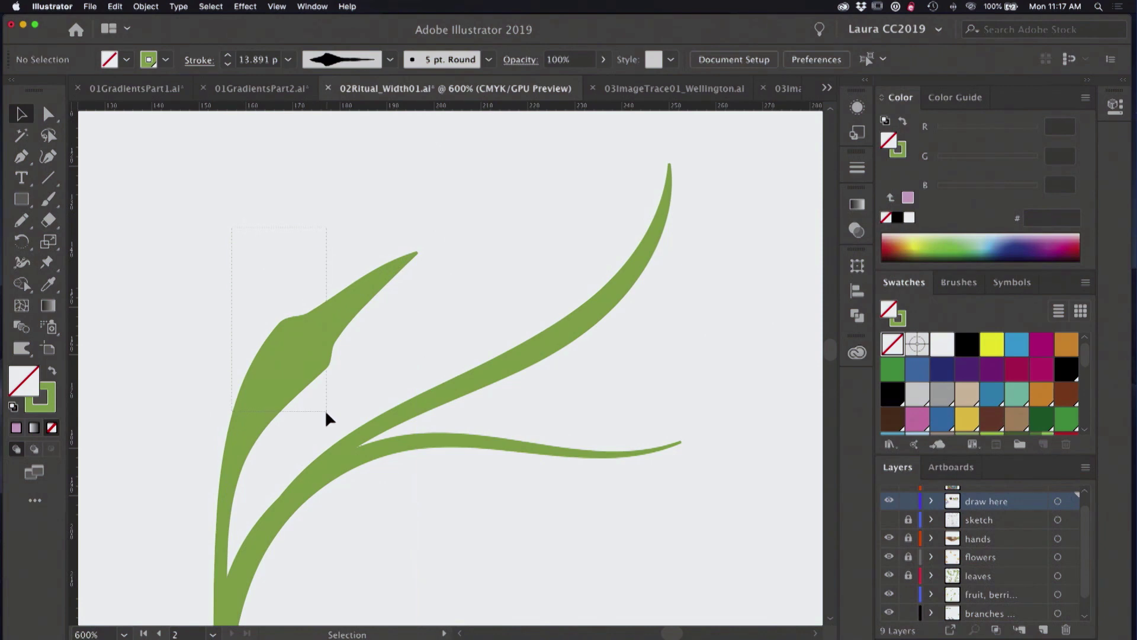
drag(327, 418, 327, 418)
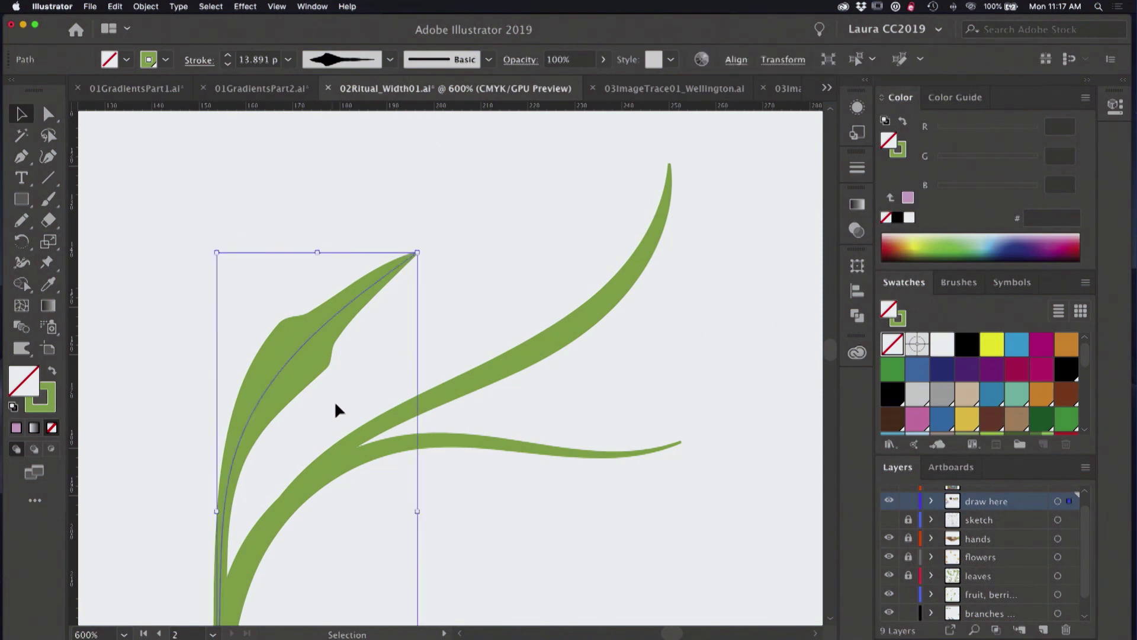
click(391, 61)
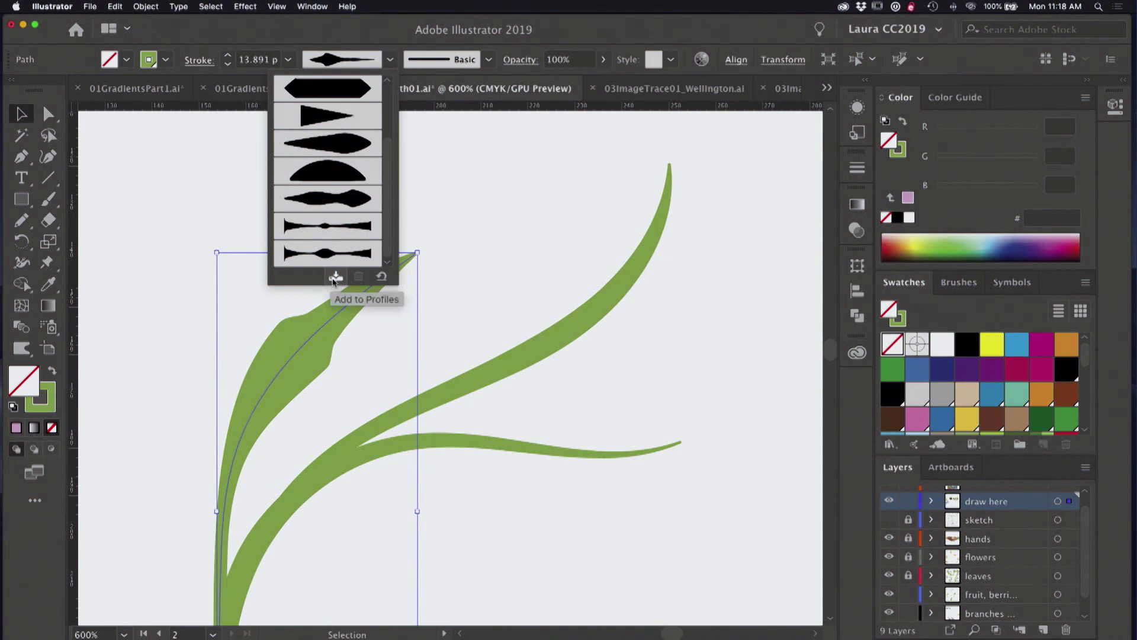
click(507, 226)
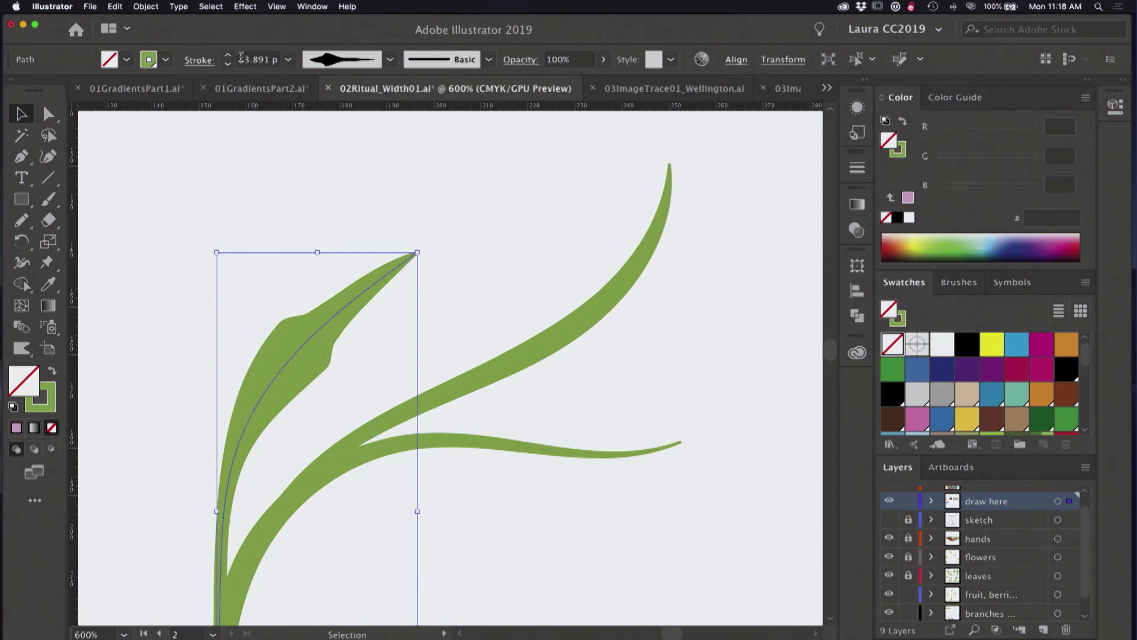
Set the leaf's stroke weight to 17 pt and deselect it
click(228, 56)
click(228, 56)
click(227, 56)
click(227, 56)
click(227, 56)
click(228, 56)
click(227, 56)
click(227, 64)
click(227, 64)
click(227, 64)
click(227, 64)
click(228, 64)
click(228, 64)
click(479, 240)
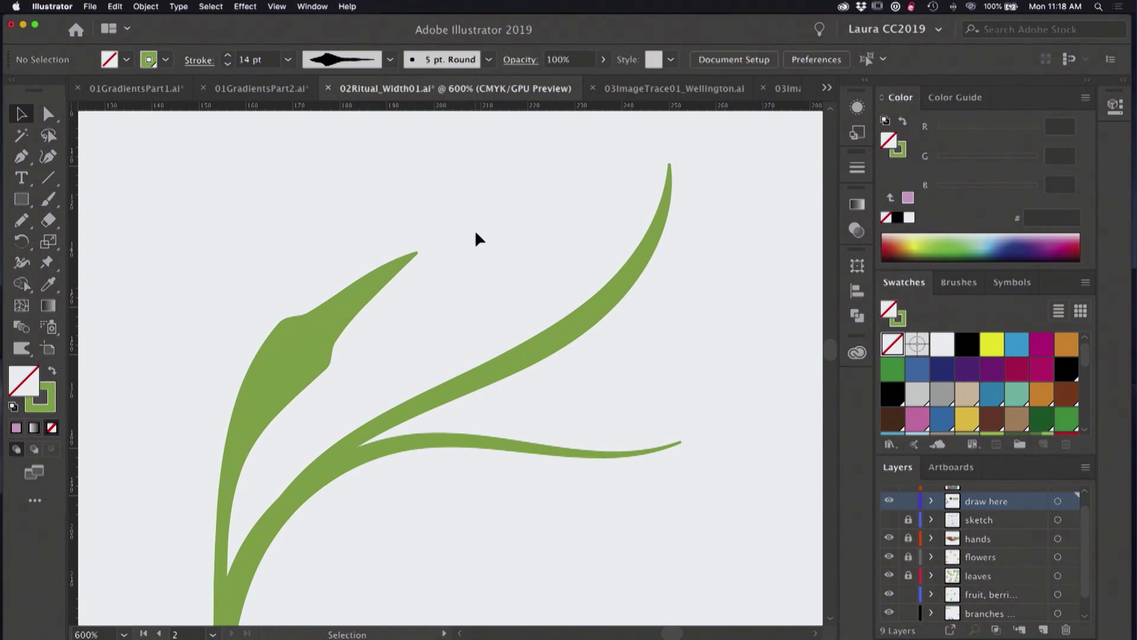
Pan from the leaves across the game board to the winter couple illustration
key(space)
drag(308, 274, 505, 538)
drag(353, 356, 413, 471)
scroll(601, 485, down, 3)
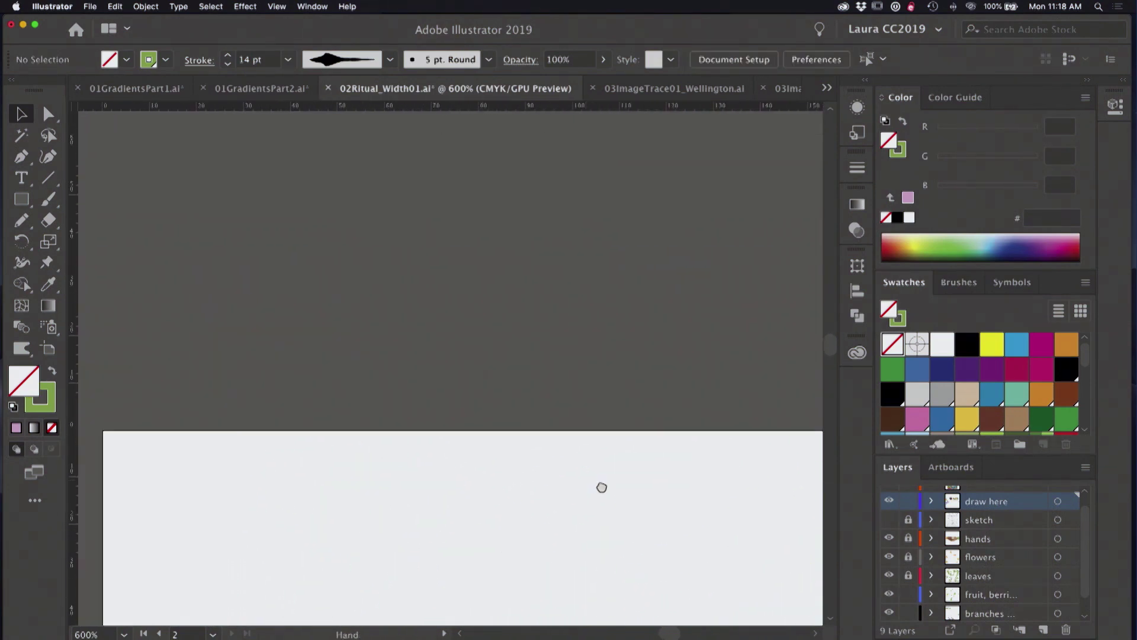
scroll(556, 490, left, 5)
scroll(515, 518, up, 5)
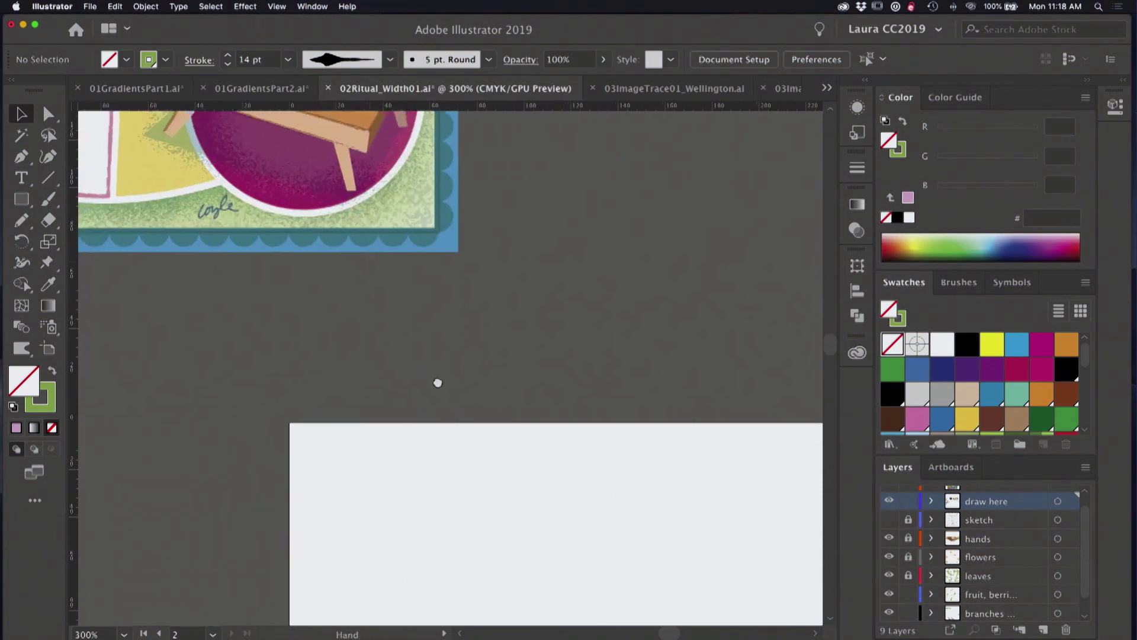
scroll(515, 518, left, 5)
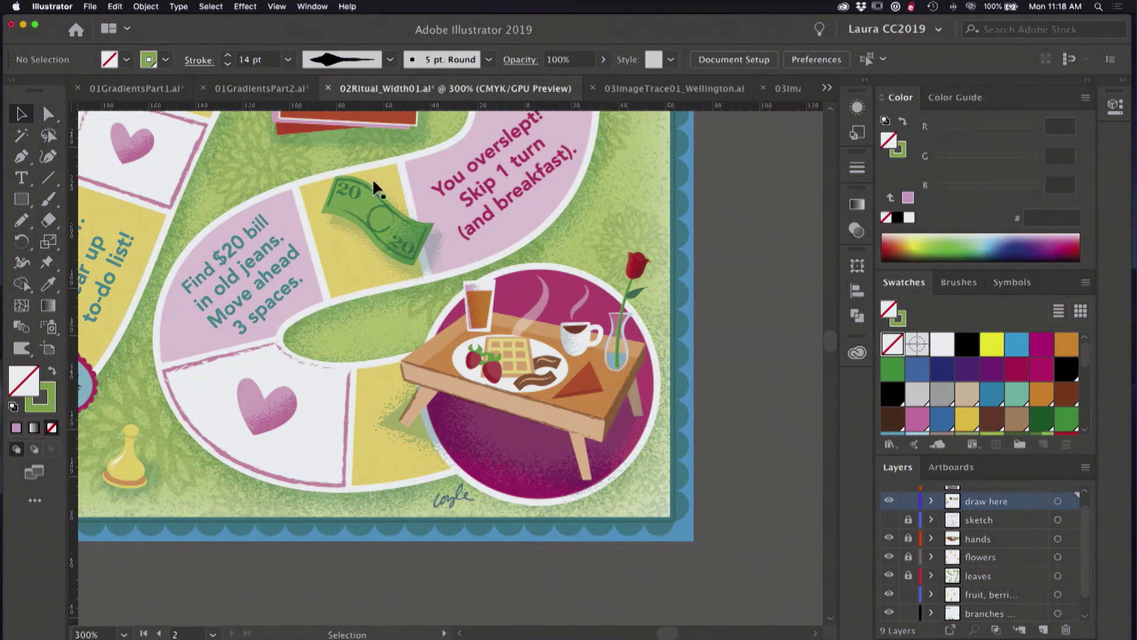
drag(282, 365, 652, 364)
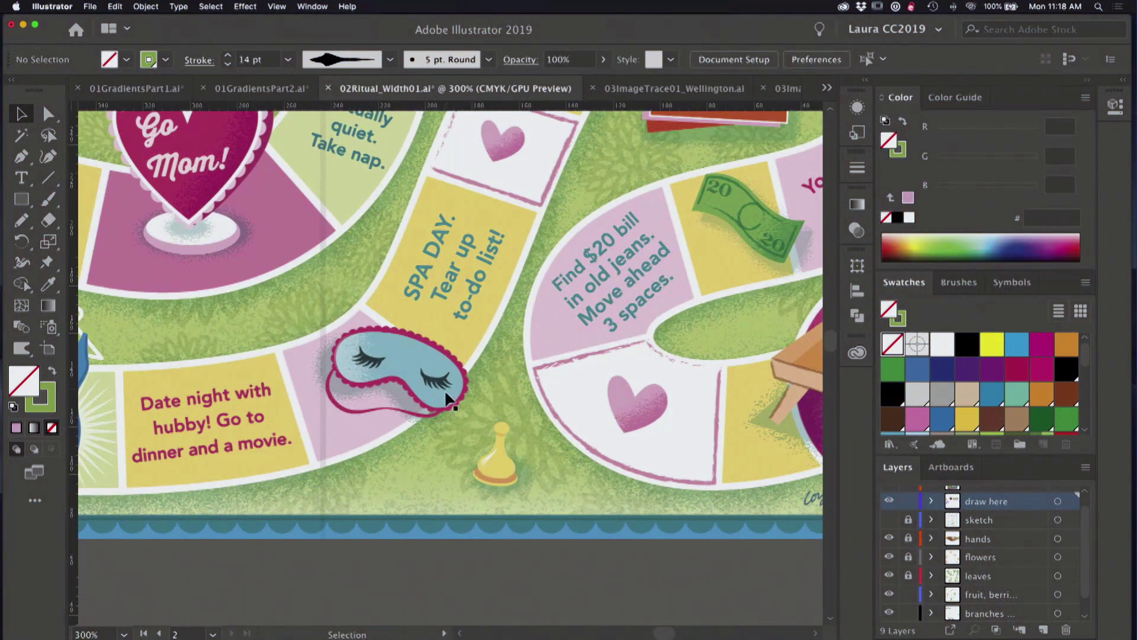
drag(218, 419, 521, 468)
drag(181, 418, 658, 483)
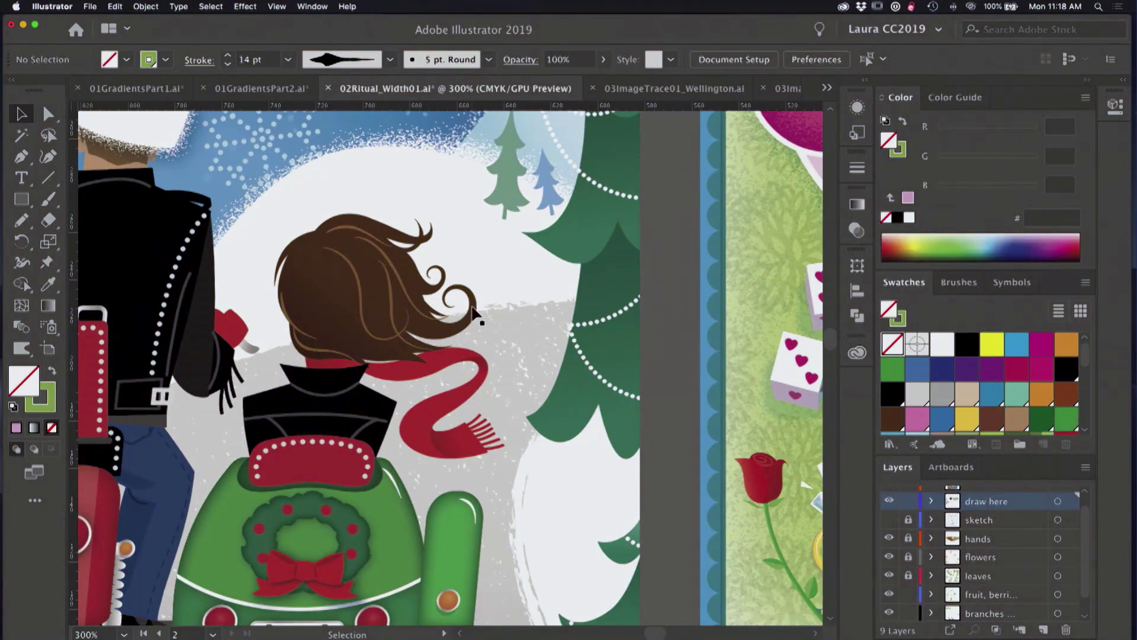
Pan past the motorcycle and cake artboards to the road examples at 150%
key(space)
drag(136, 483, 521, 446)
drag(288, 476, 524, 452)
scroll(524, 454, down, 3)
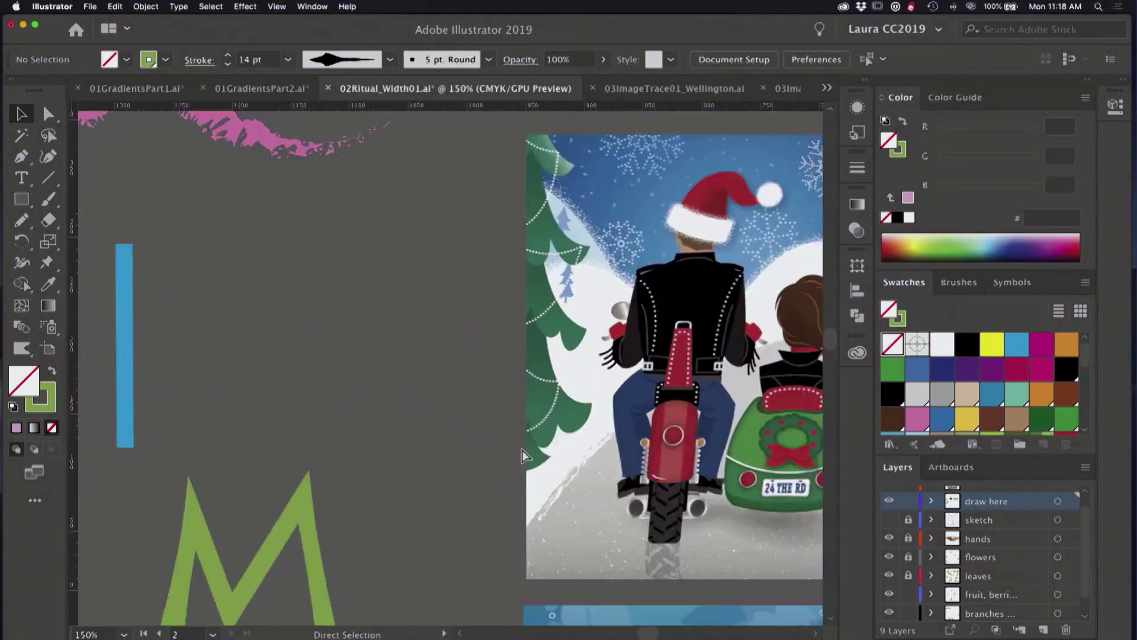
drag(464, 501, 249, 296)
drag(332, 350, 457, 370)
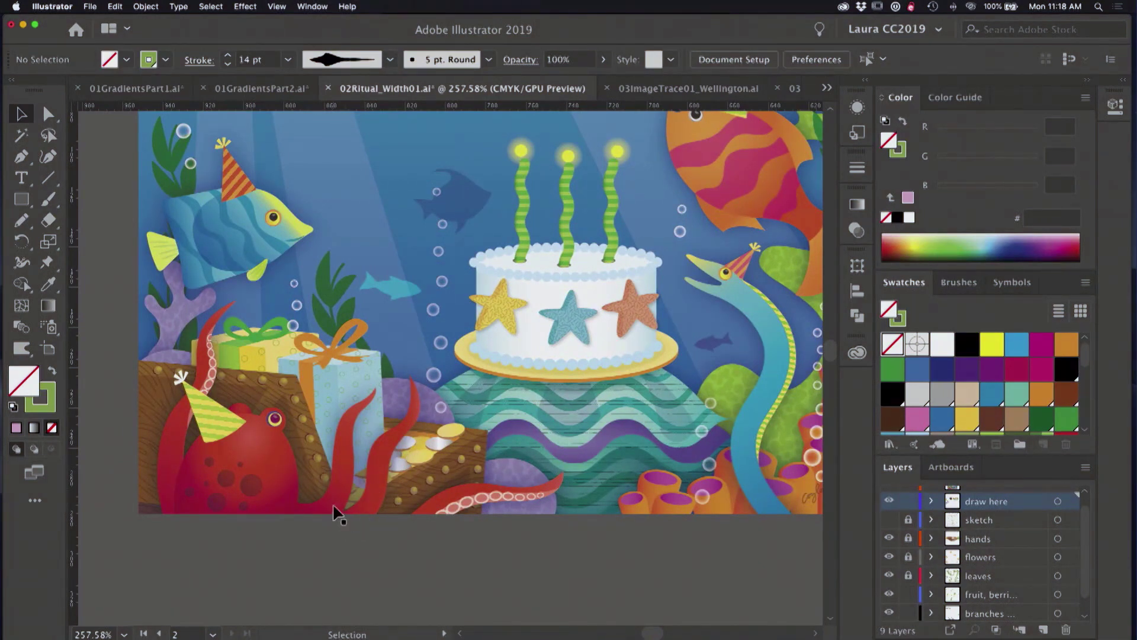
drag(195, 462, 598, 370)
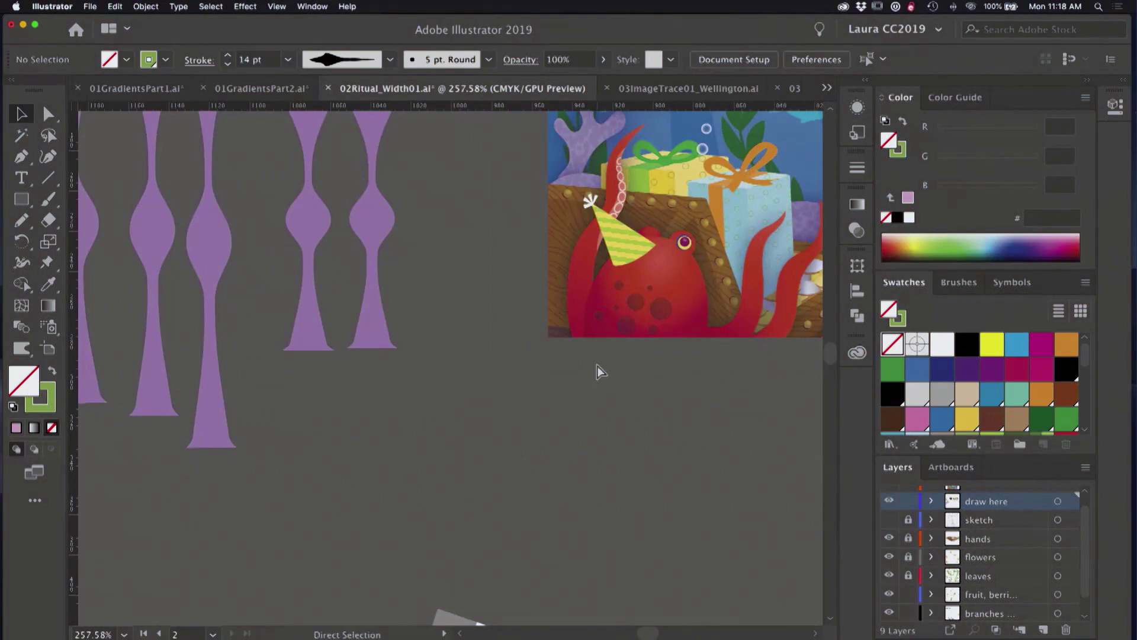
key(super+minus)
scroll(398, 366, down, 2)
drag(399, 366, 392, 201)
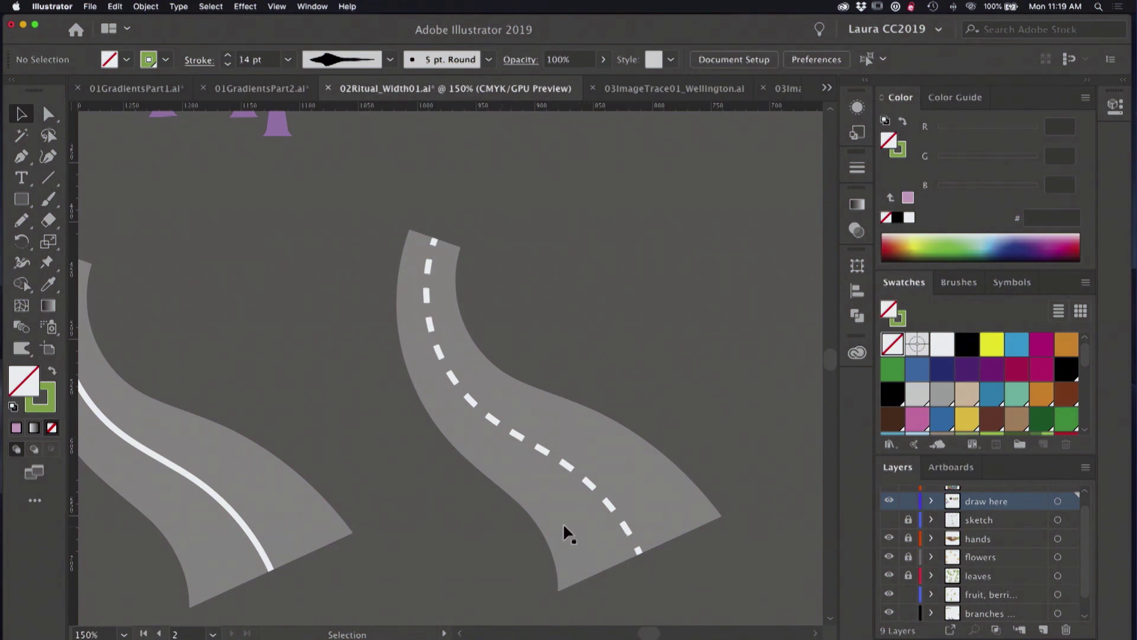
Select the first road and inspect its 5 pt white and 153.078 pt grey strokes in Appearance
drag(319, 460, 489, 444)
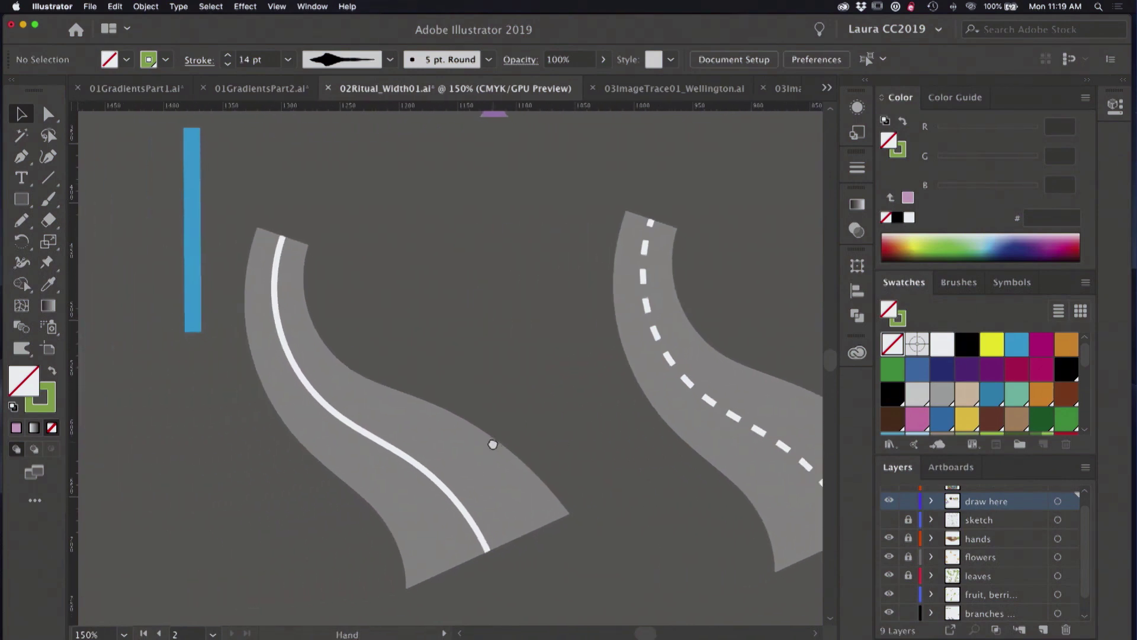
click(403, 461)
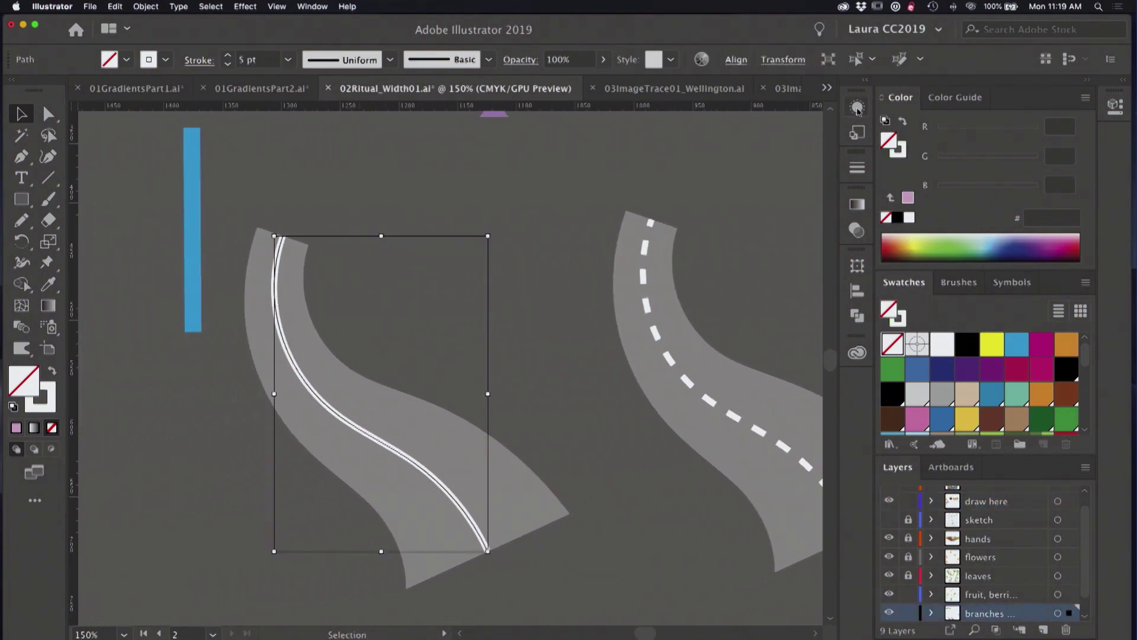
click(858, 108)
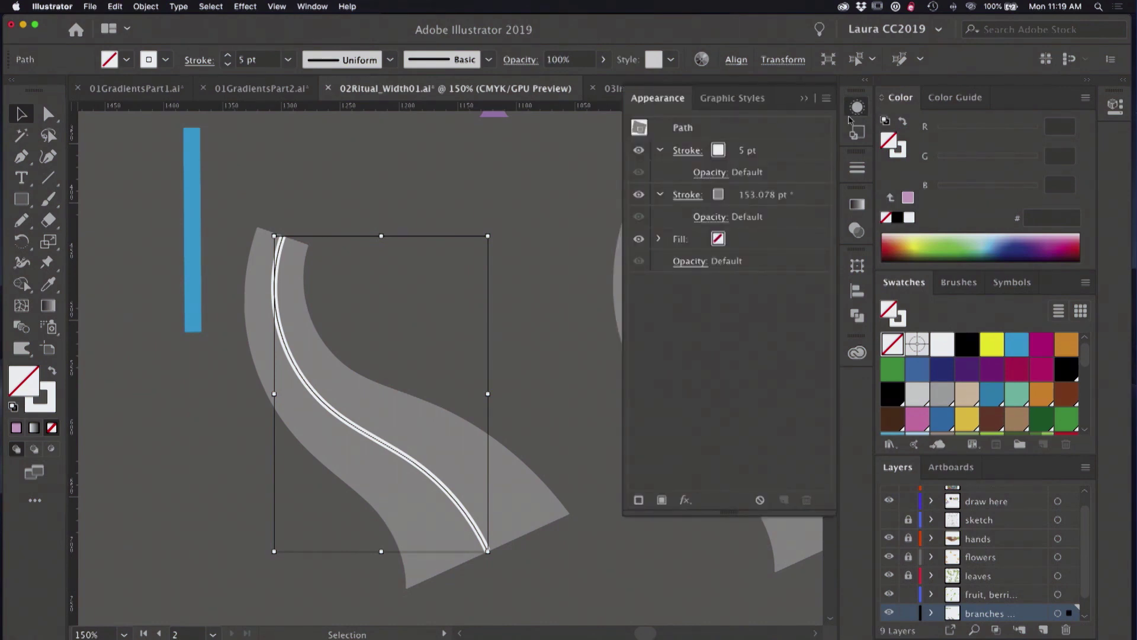
click(788, 157)
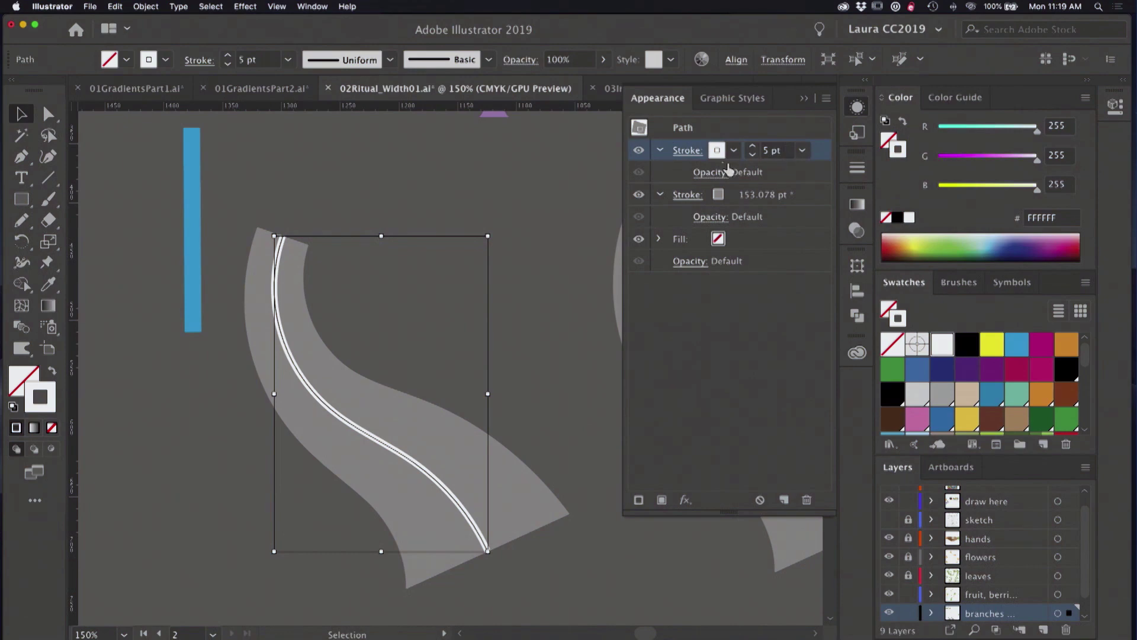
click(817, 205)
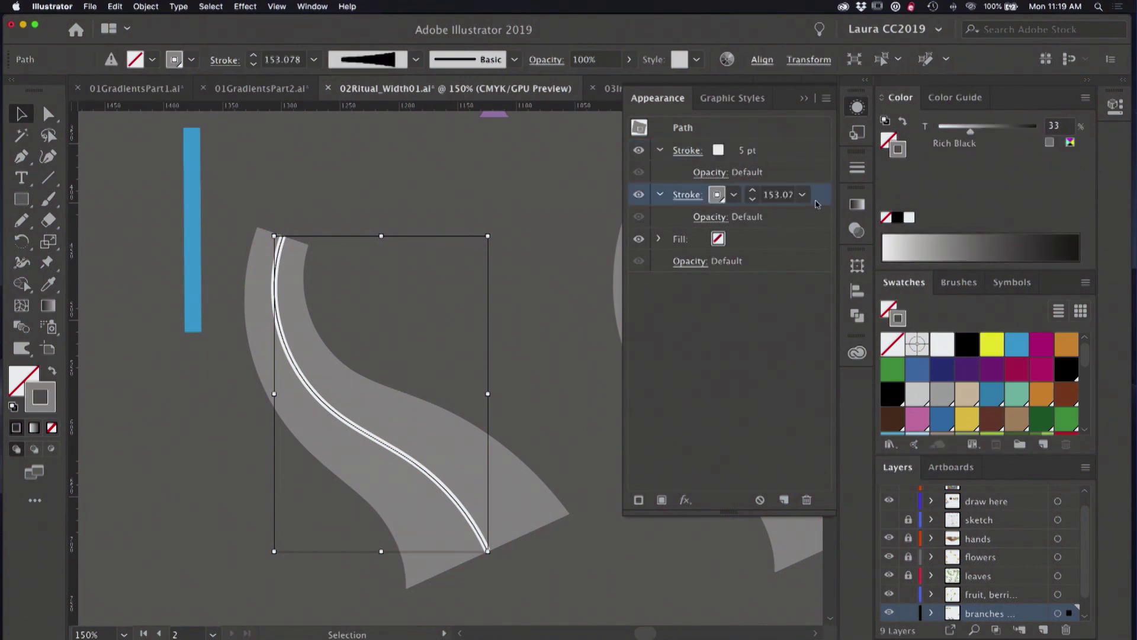
click(788, 157)
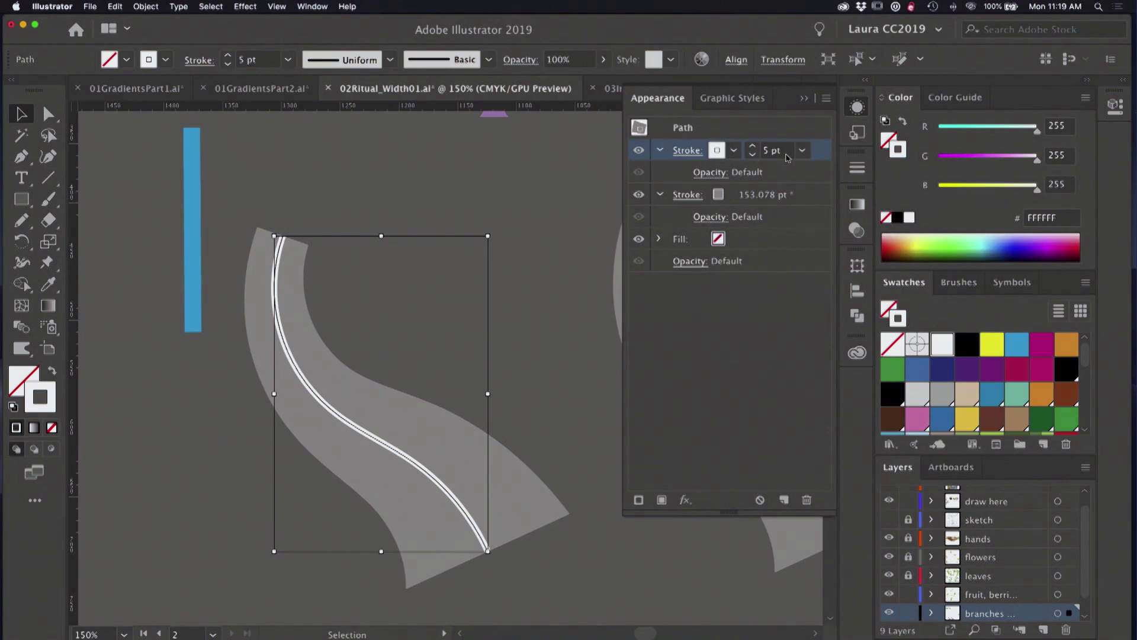
key(shift+w)
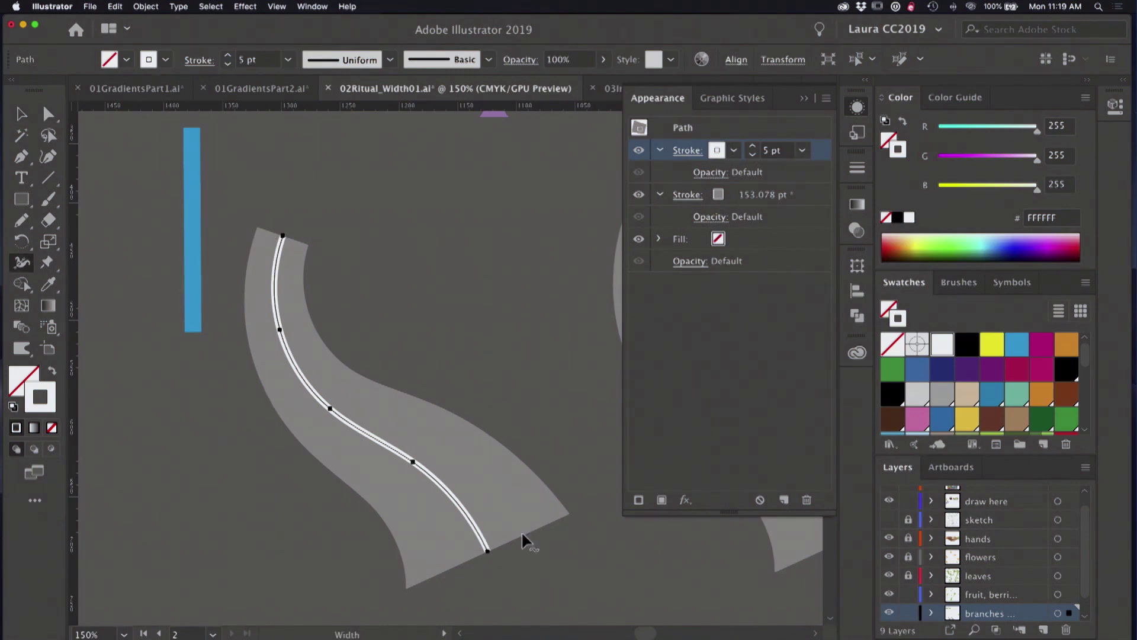
Flare the road's lower end: white stroke to 60.238 pt, grey stroke to 201.929 pt
drag(487, 552, 519, 534)
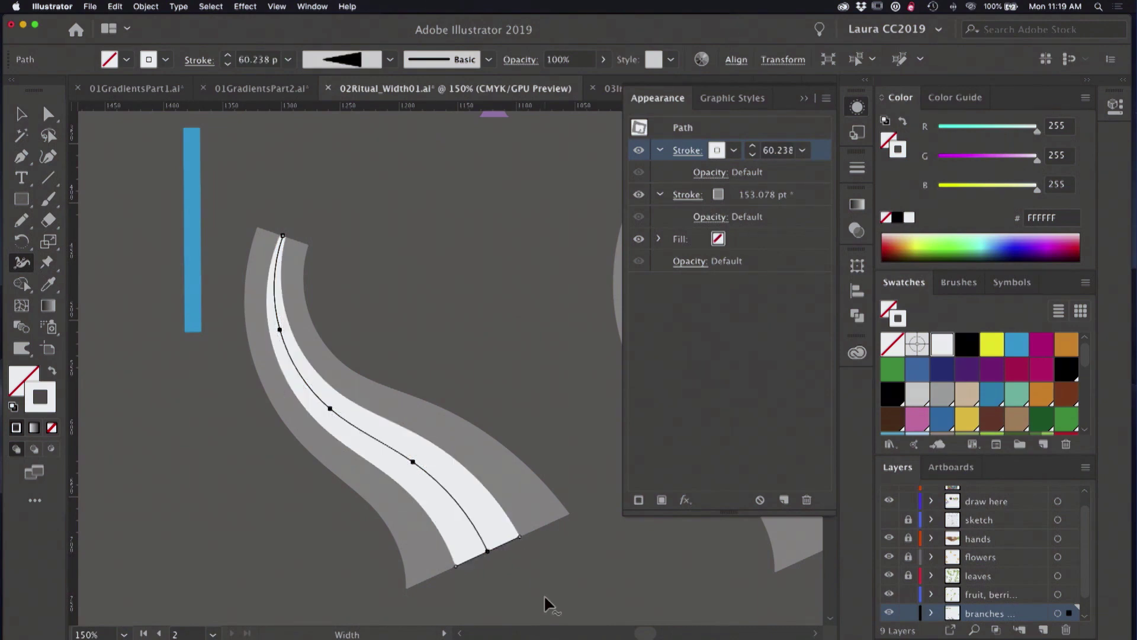
click(815, 203)
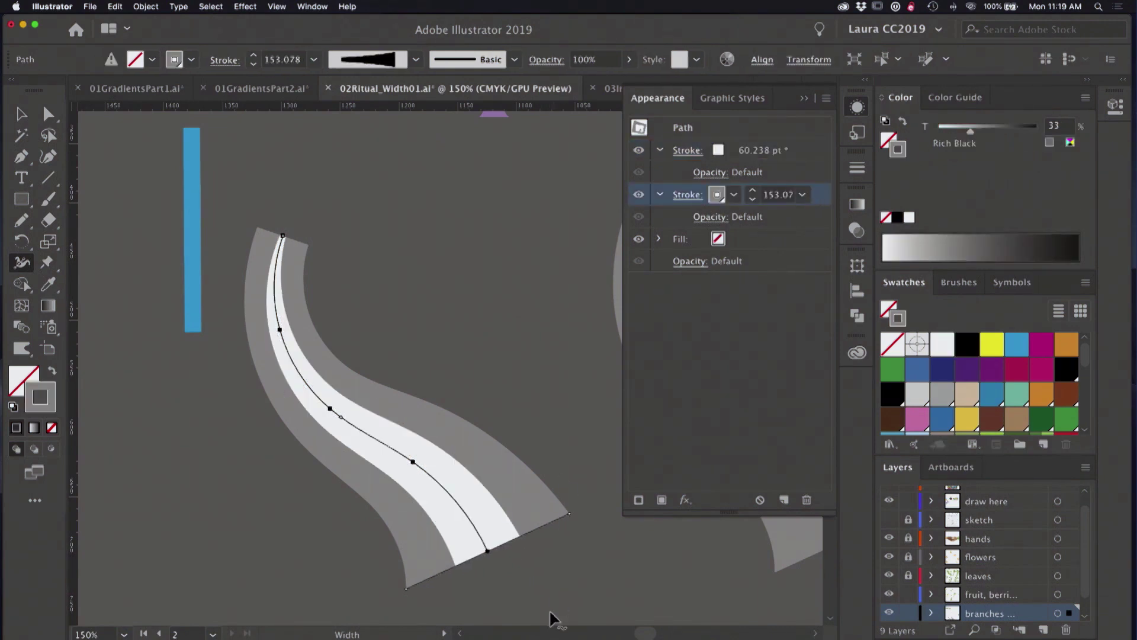
drag(569, 510, 595, 501)
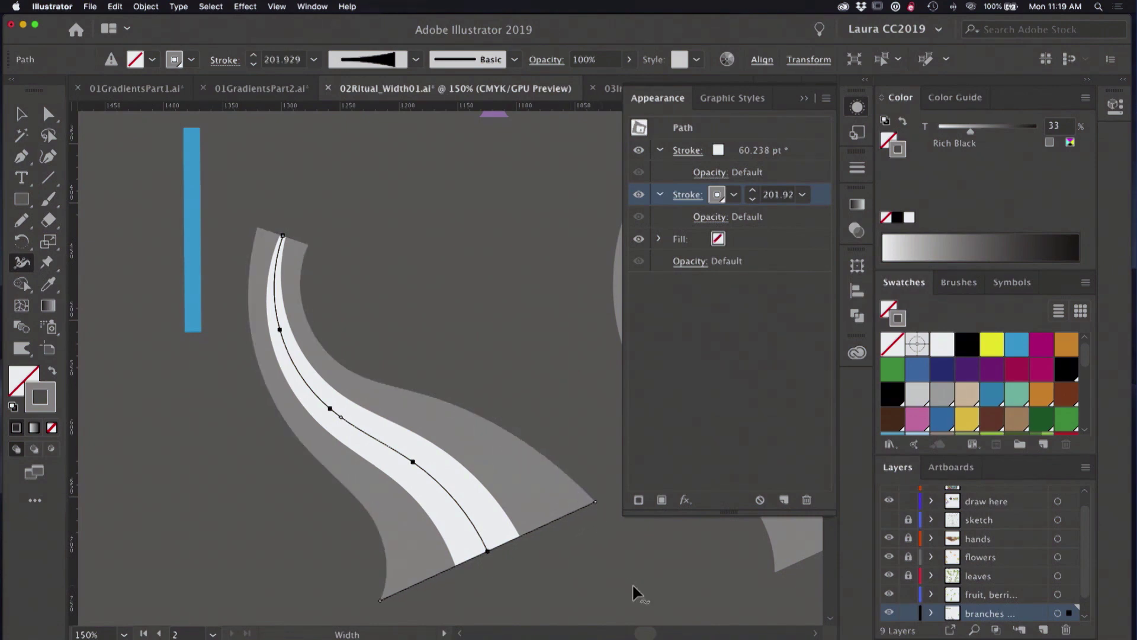
key(v)
click(623, 566)
drag(394, 236, 392, 249)
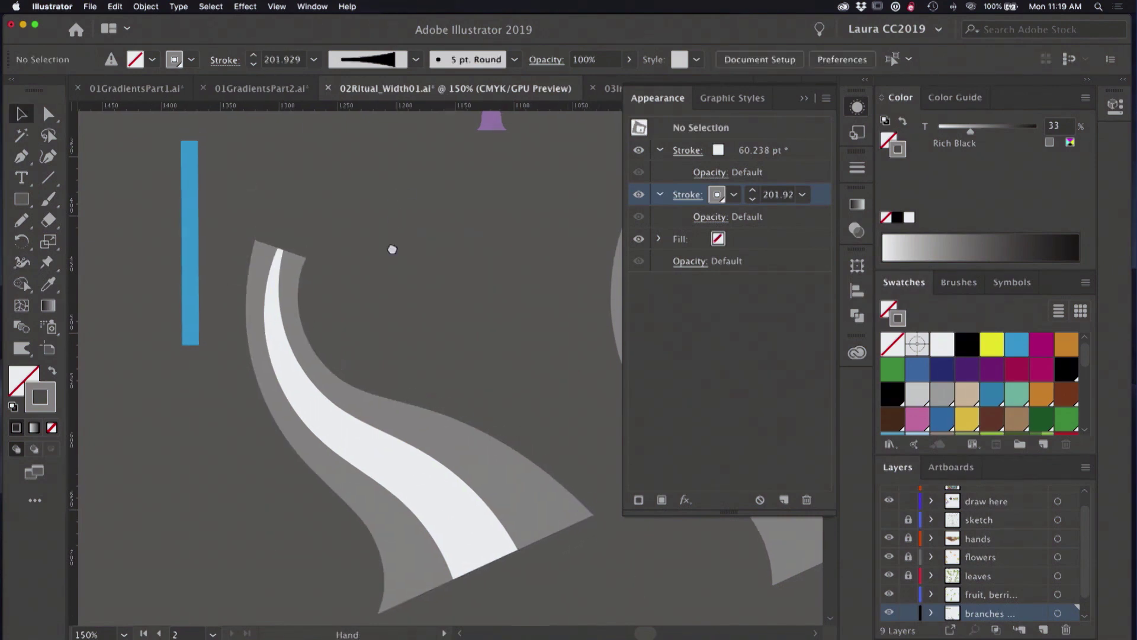
scroll(392, 250, up, 10)
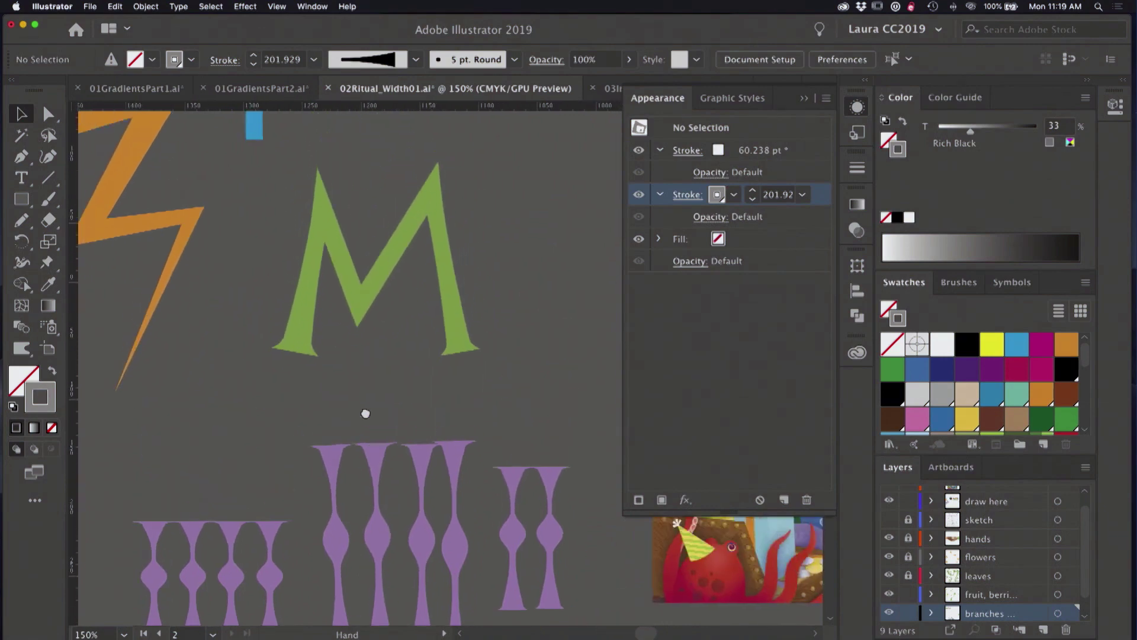
Widen the green M's right foot to 60.413 pt with the Width tool
scroll(365, 414, up, 1)
click(459, 354)
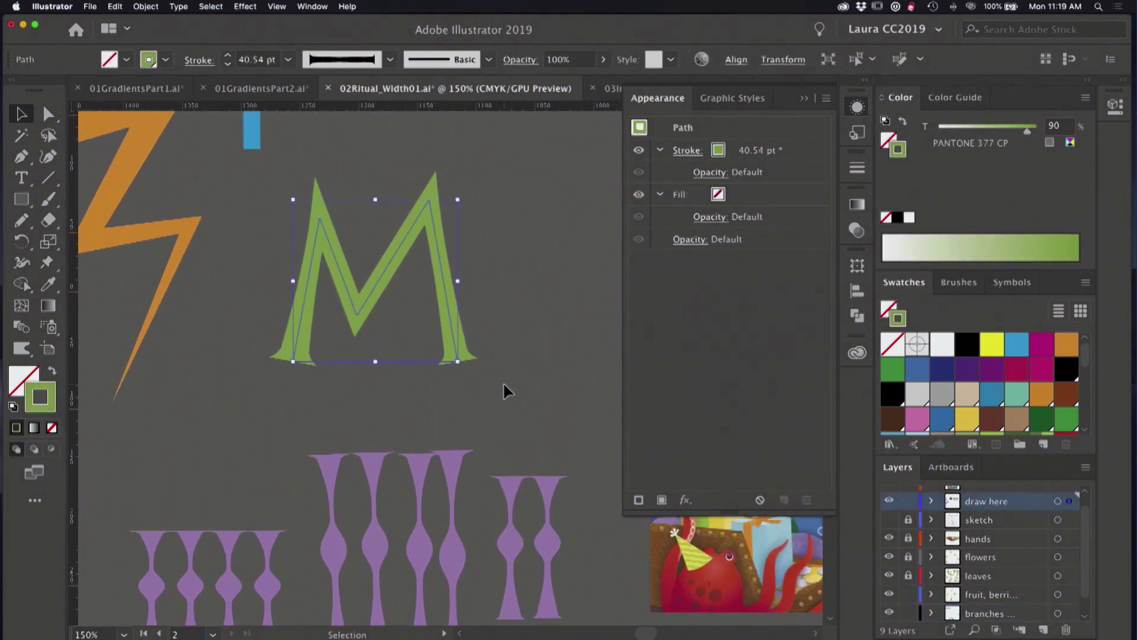
key(shift+w)
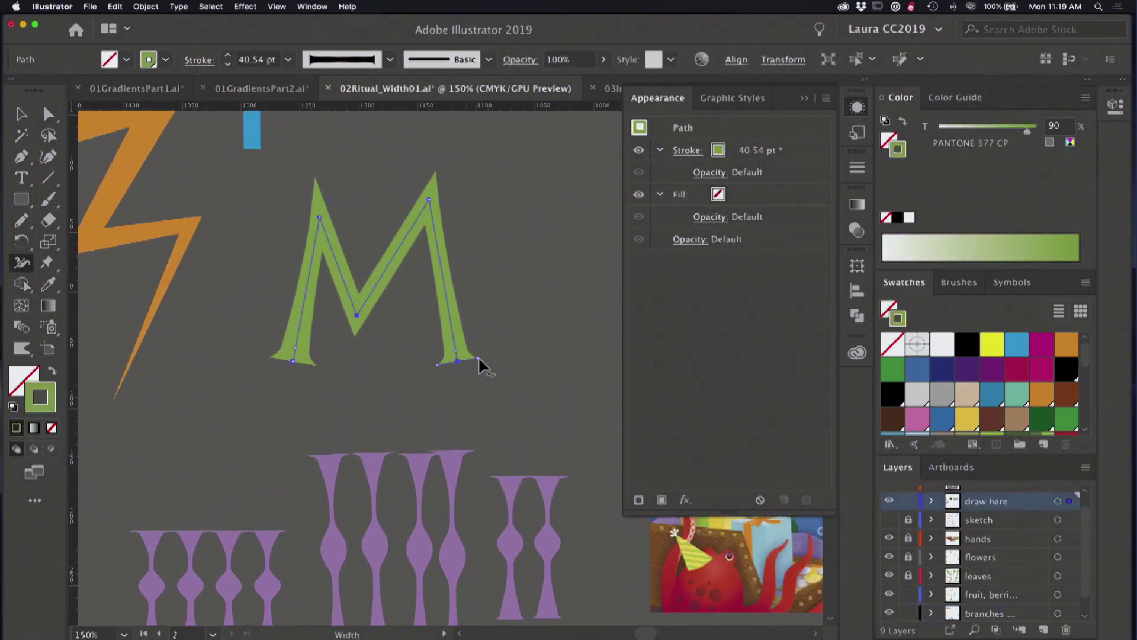
mouse_move(478, 356)
mouse_down()
mouse_move(491, 354)
mouse_move(474, 346)
mouse_up()
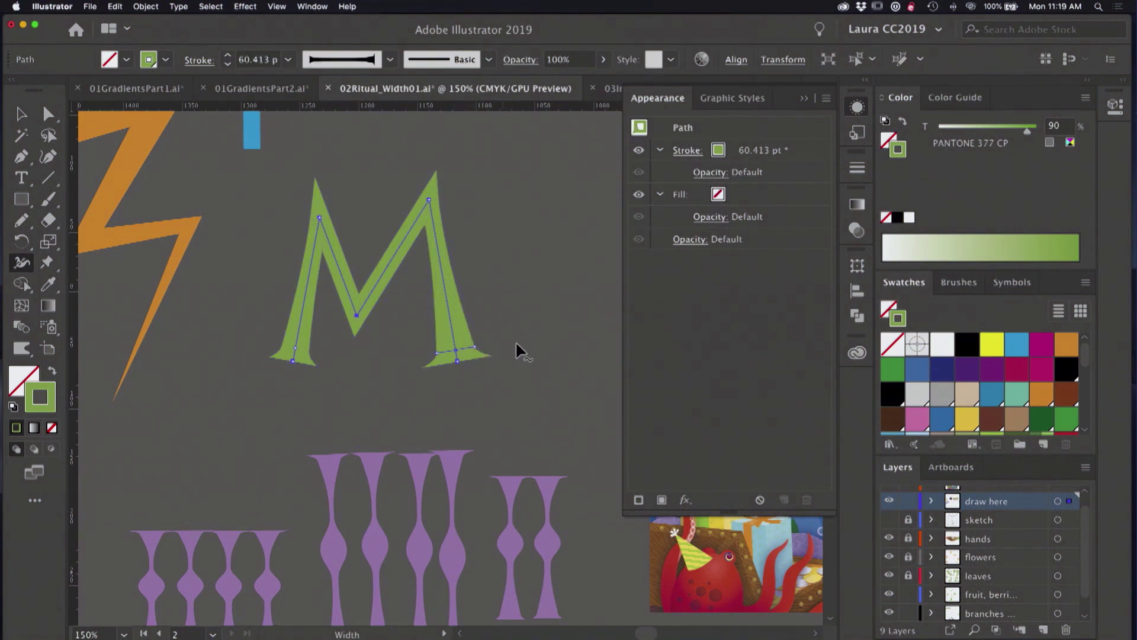